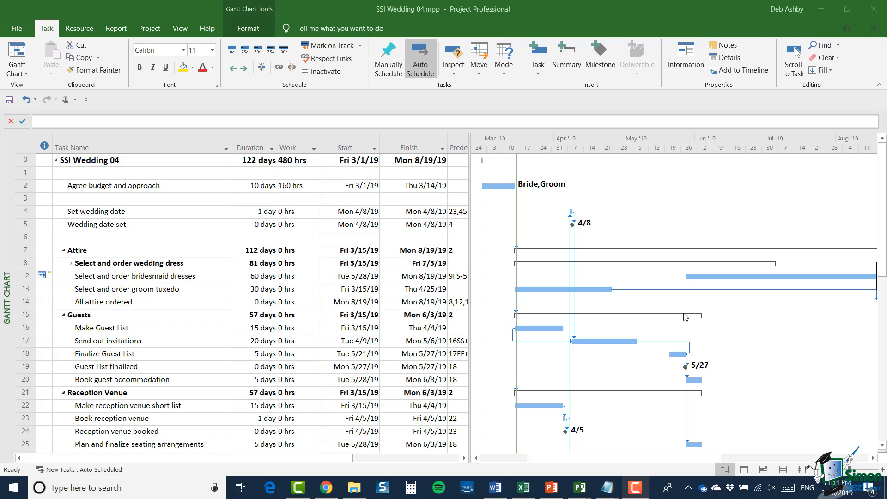
mouse_move(685, 316)
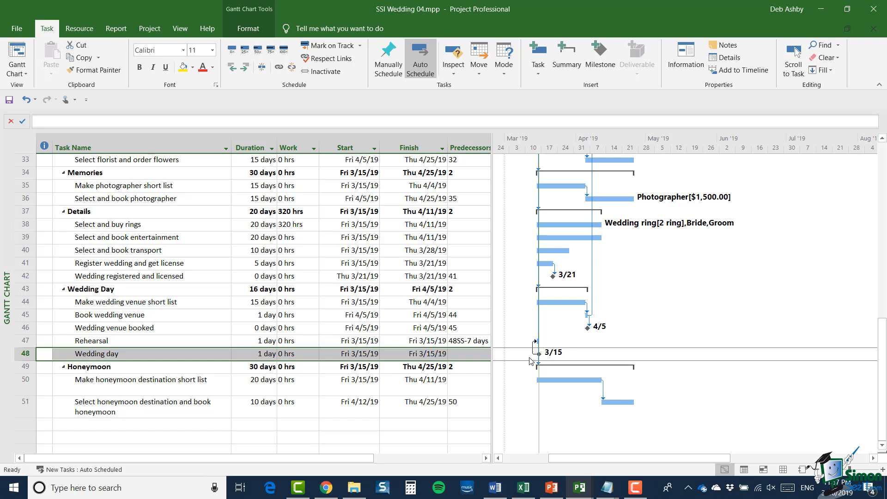
click(98, 383)
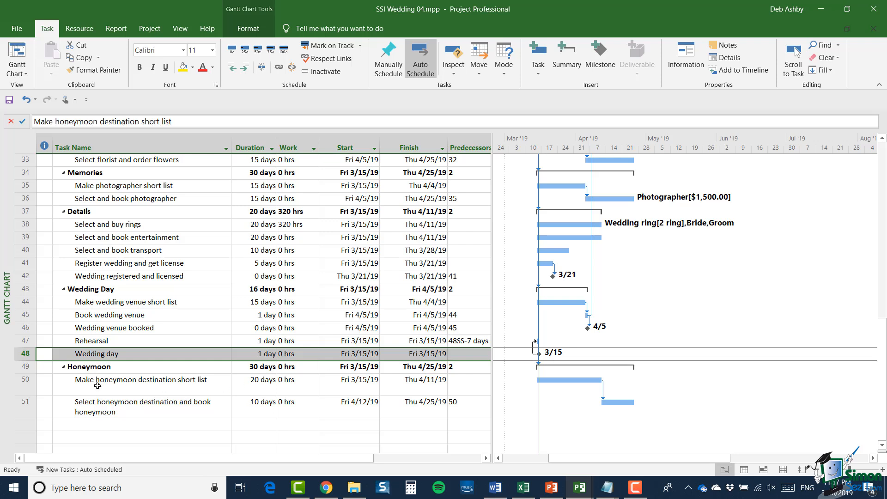
click(97, 368)
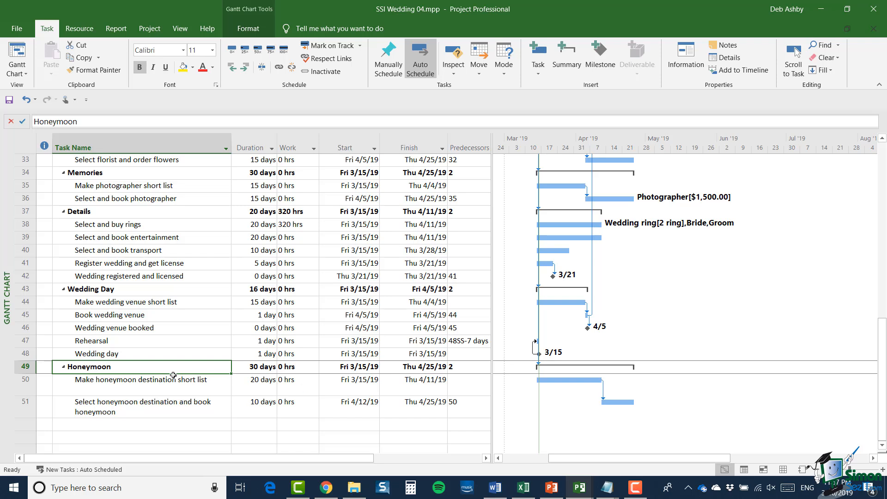
click(158, 384)
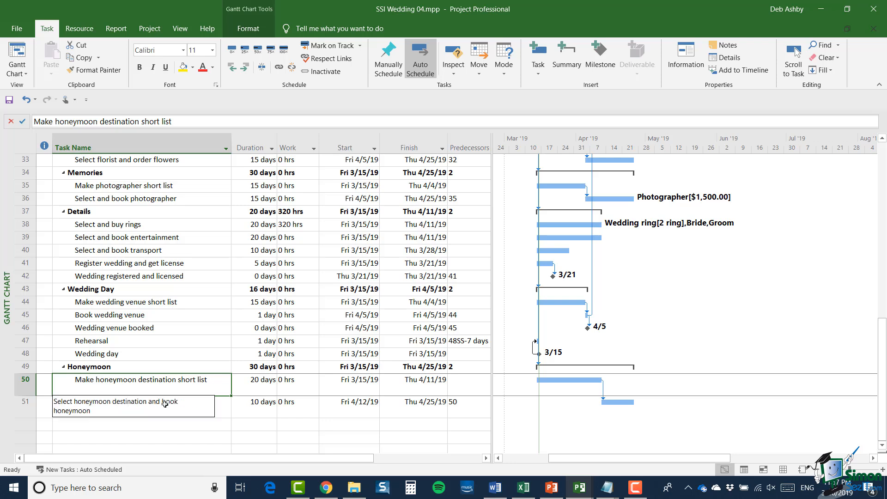
click(165, 404)
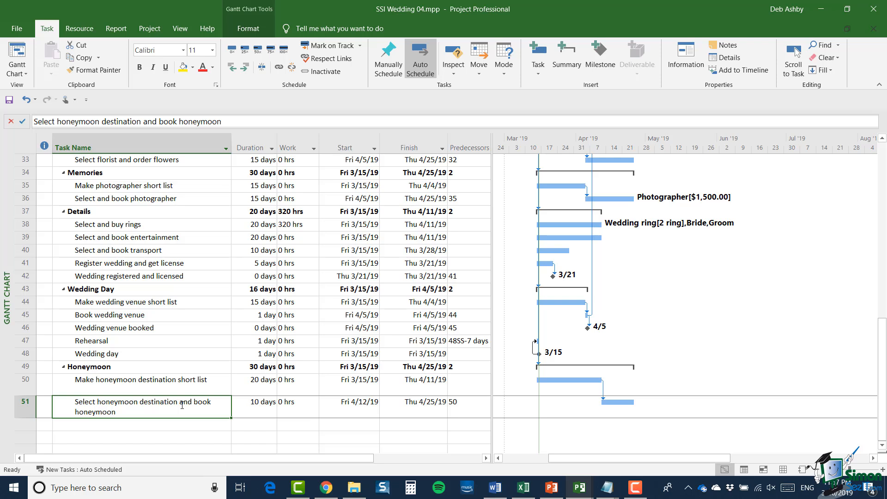
- Outdent the Rehearsal and Wedding day tasks one level, allowing Rehearsal to start before the project start date
click(22, 354)
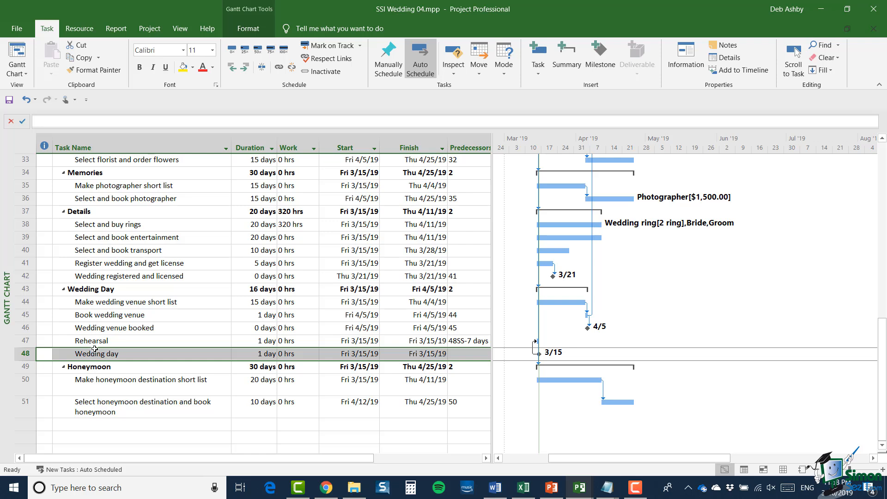
shift+click(26, 340)
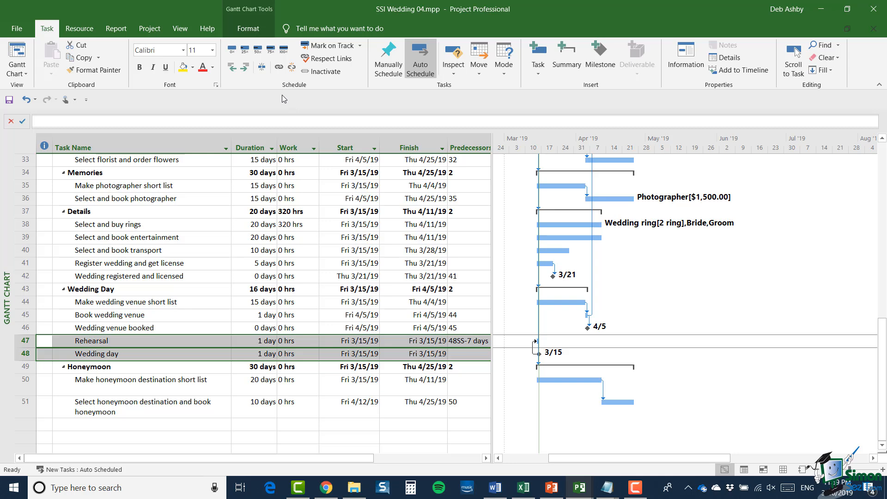
click(231, 69)
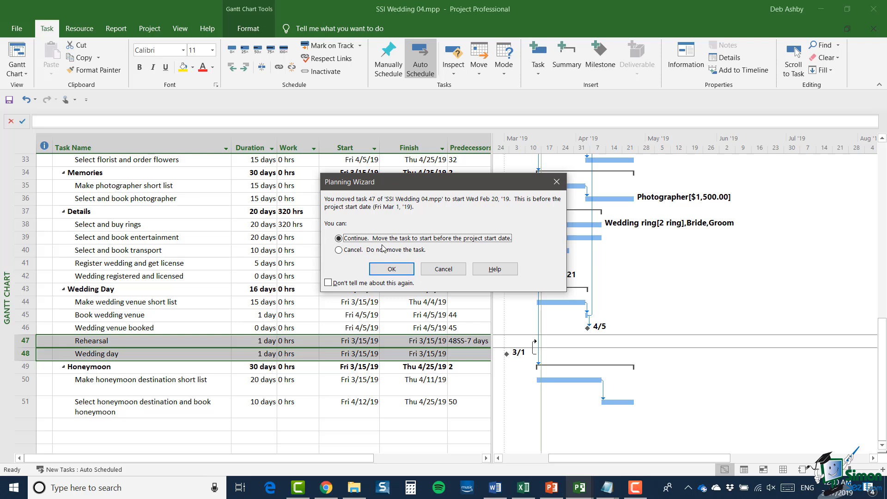
click(393, 270)
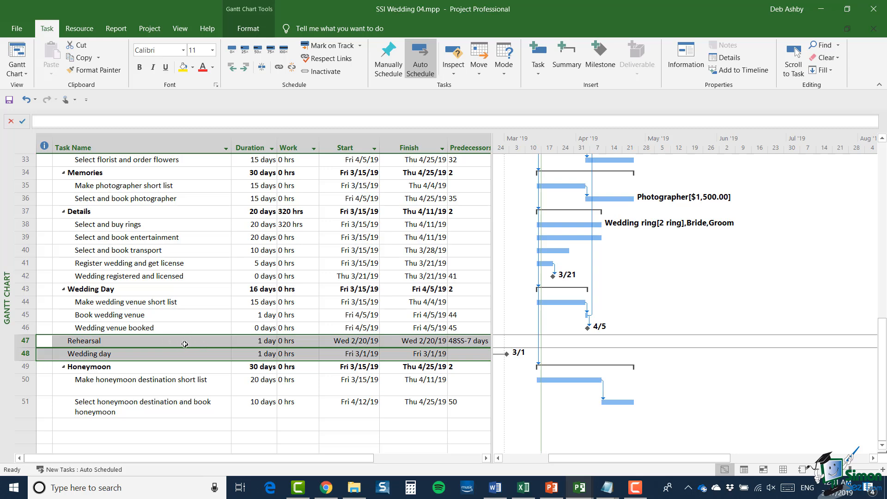
- Move the Rehearsal and Wedding day tasks below the Honeymoon tasks, leaving one blank row between them
scroll(185, 342, down, 2)
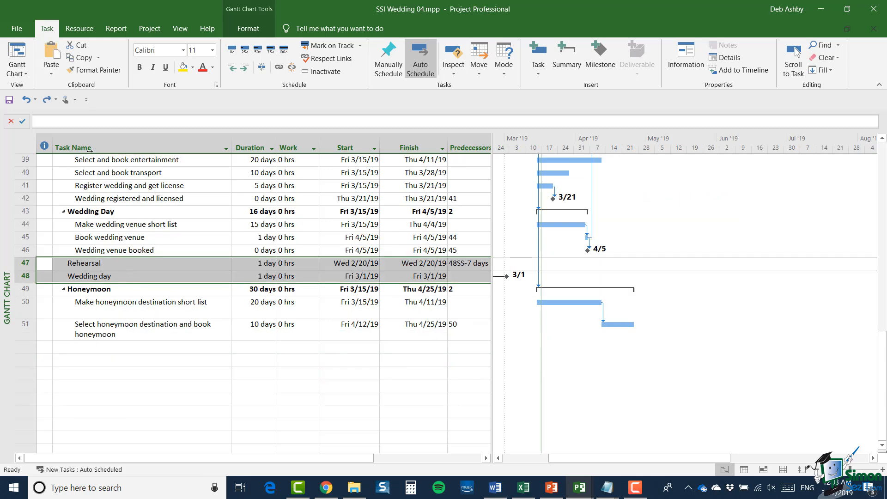
click(79, 46)
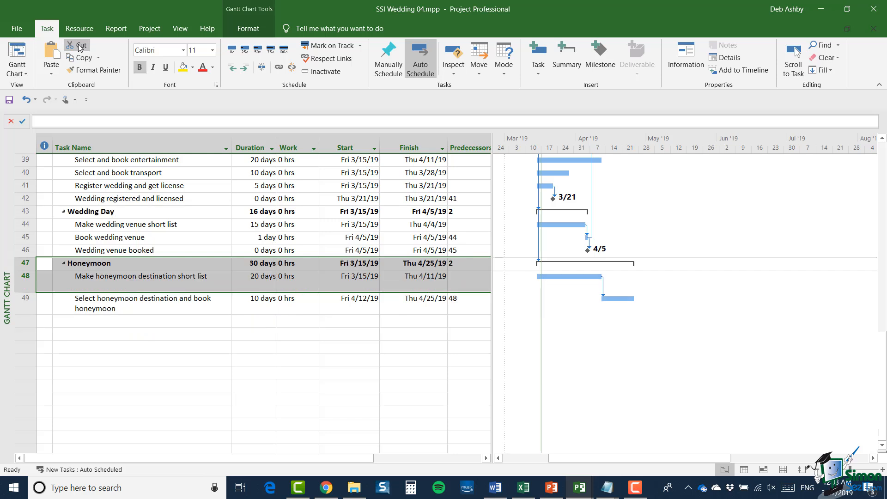
click(24, 333)
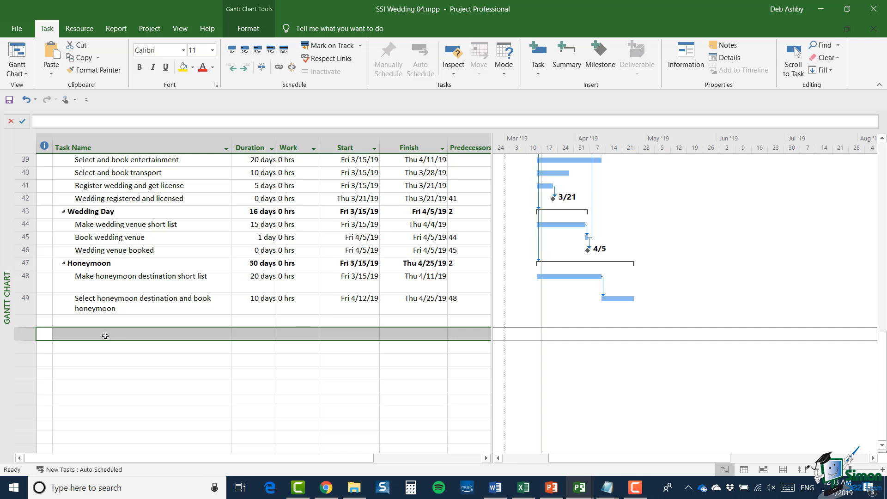
click(52, 54)
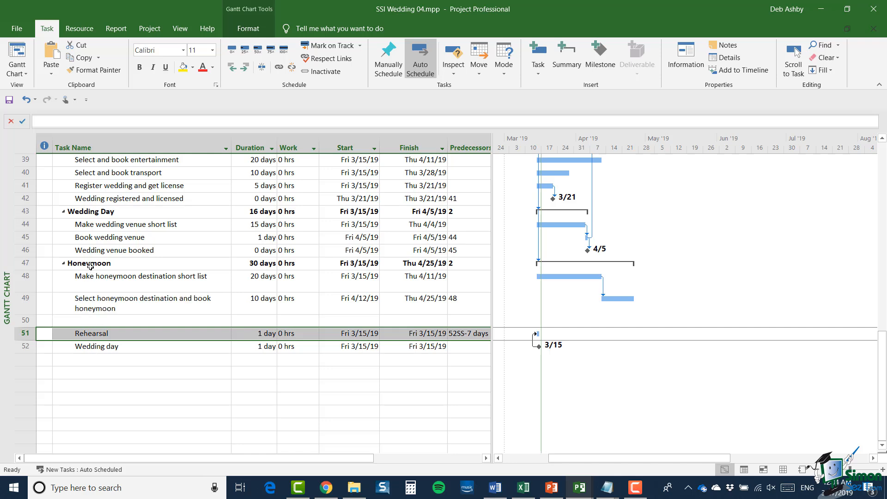
- Outdent the relocated Rehearsal and Wedding day tasks out of the Honeymoon group, accepting a start before the project start date
shift+click(27, 346)
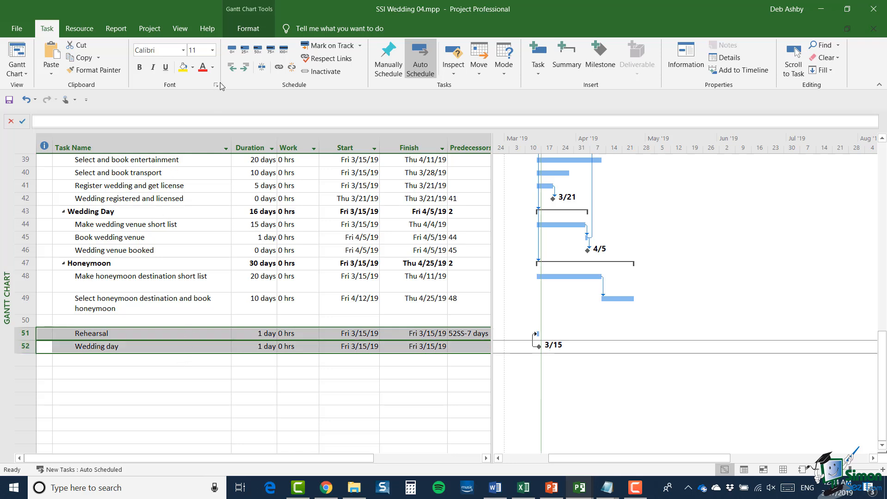
click(232, 70)
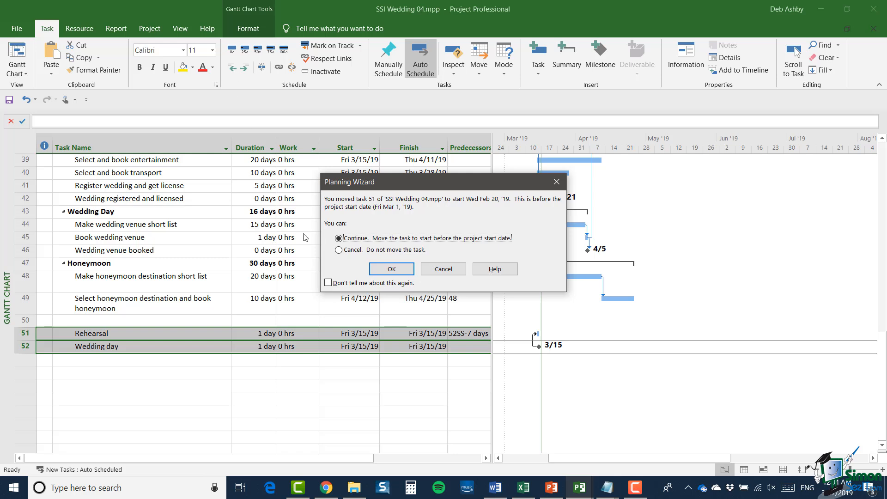
click(401, 272)
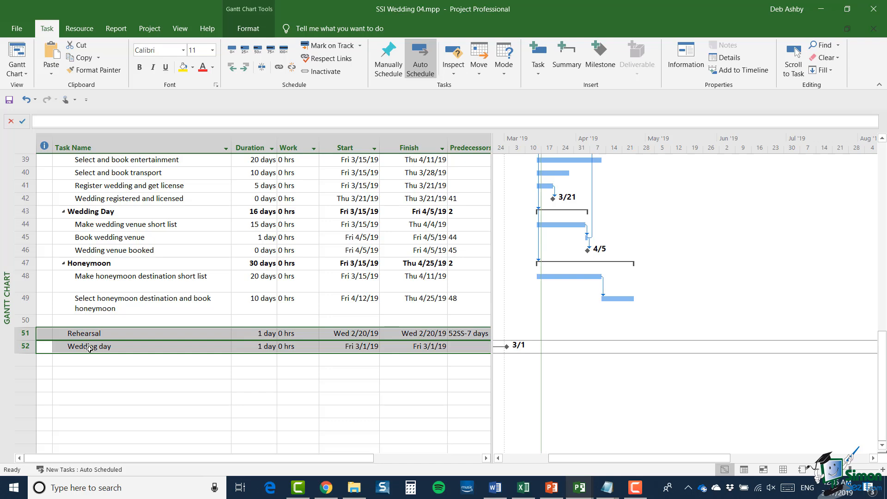
- Insert a new task above Attire and name it PREPARATION PHASE
scroll(157, 319, up, 7)
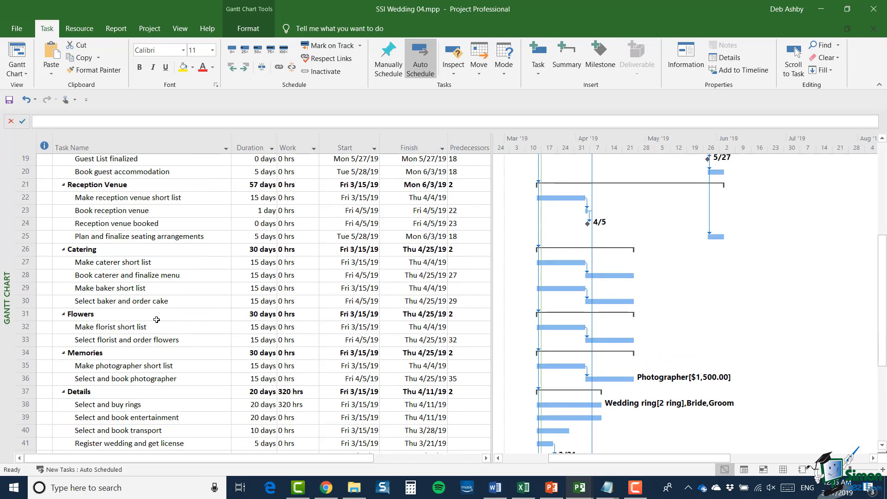
scroll(156, 319, up, 6)
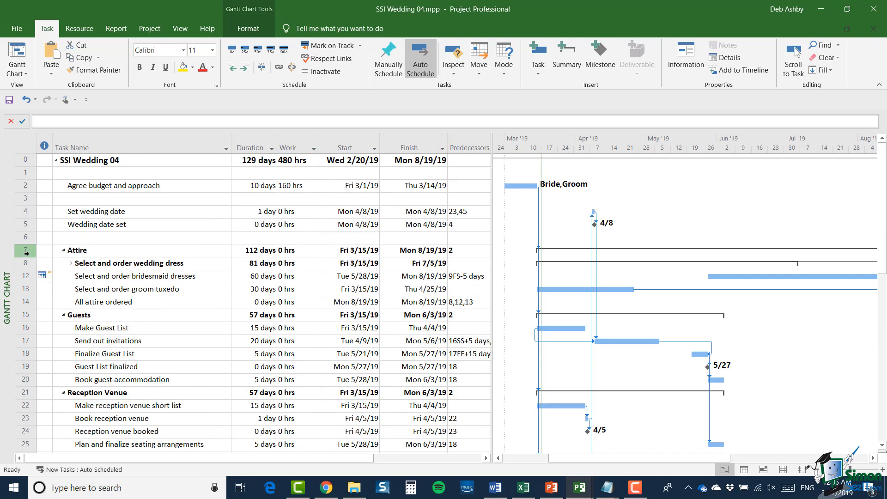
click(26, 251)
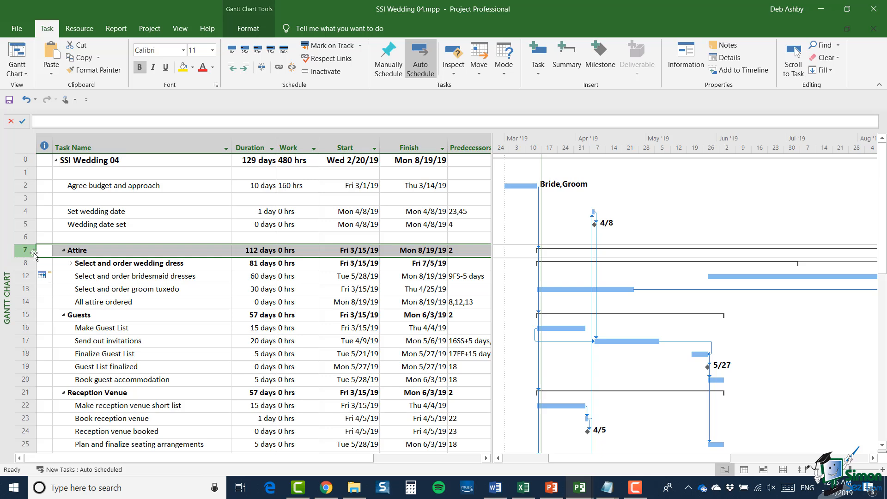
right_click(75, 251)
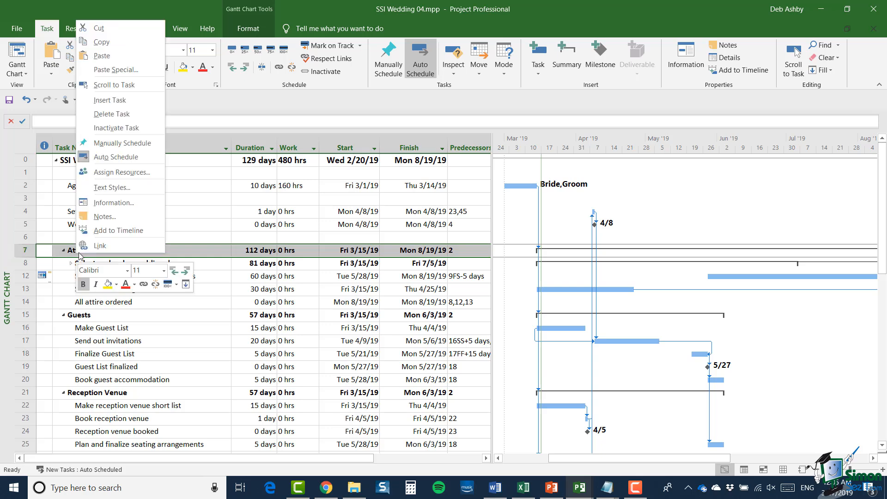
click(134, 101)
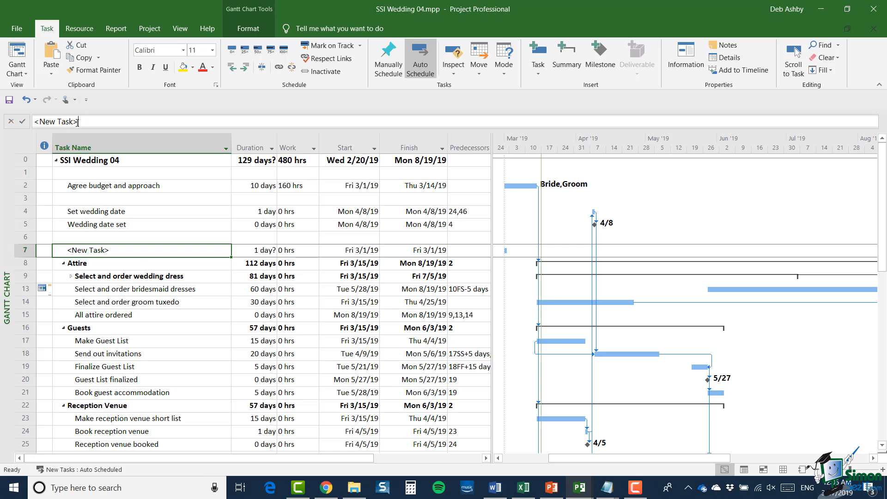
drag(78, 122, 30, 123)
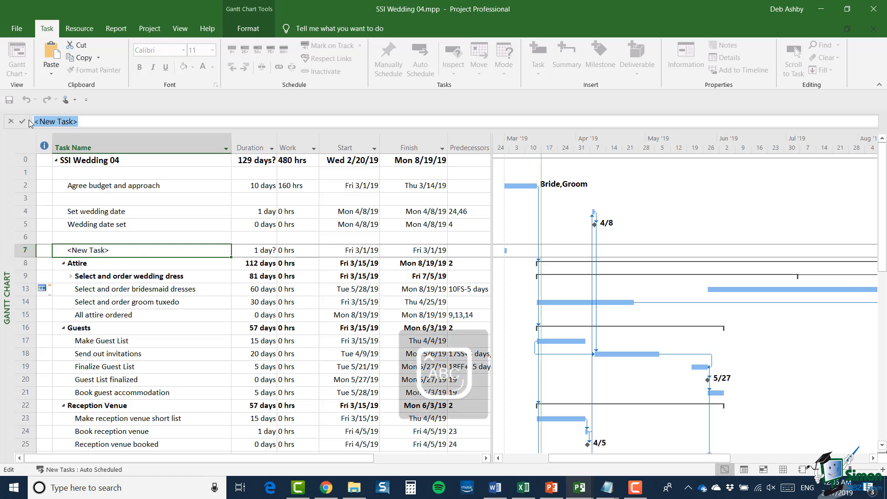
text(PREPA)
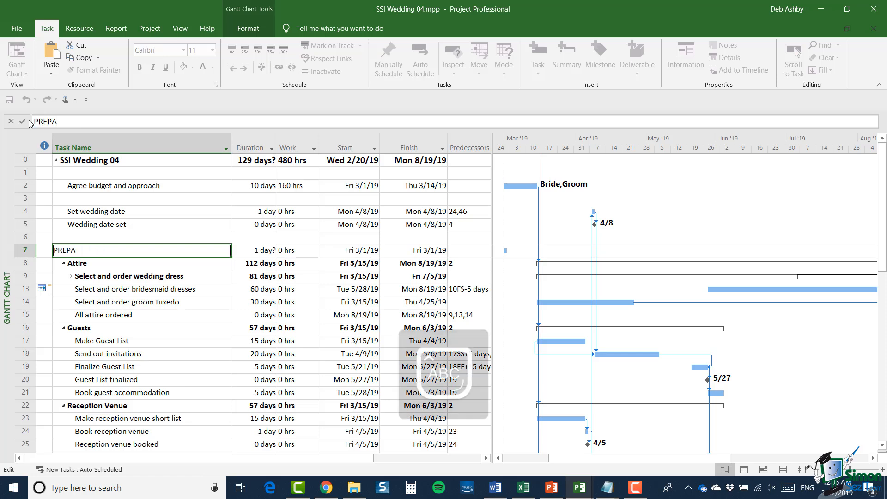
text(RATION)
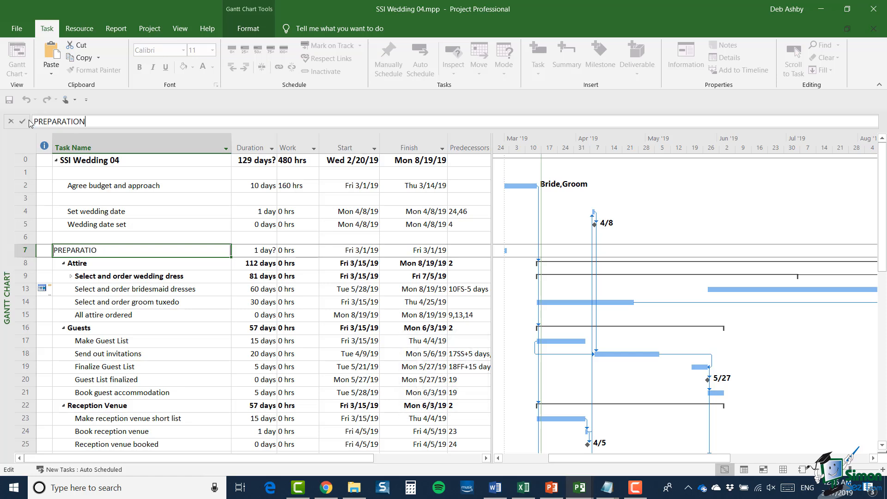
text( PHASE)
key(Return)
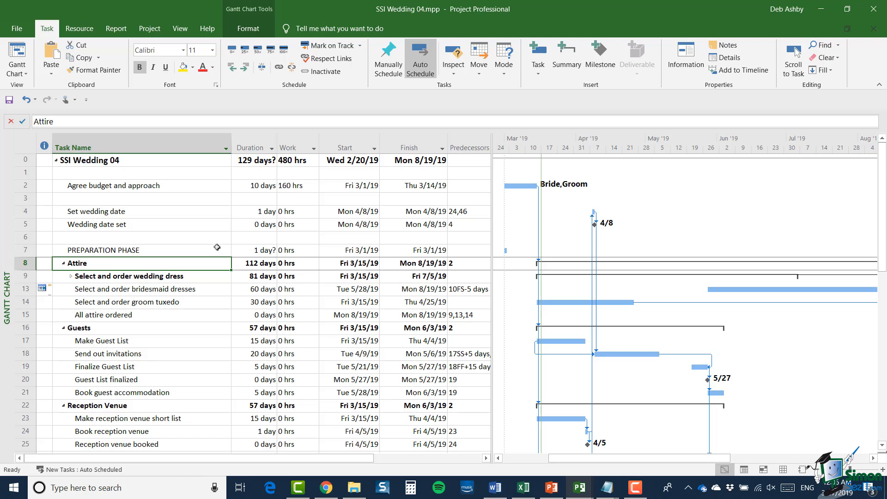
- Indent all tasks from Attire through Select honeymoon destination and book honeymoon under PREPARATION PHASE
click(24, 263)
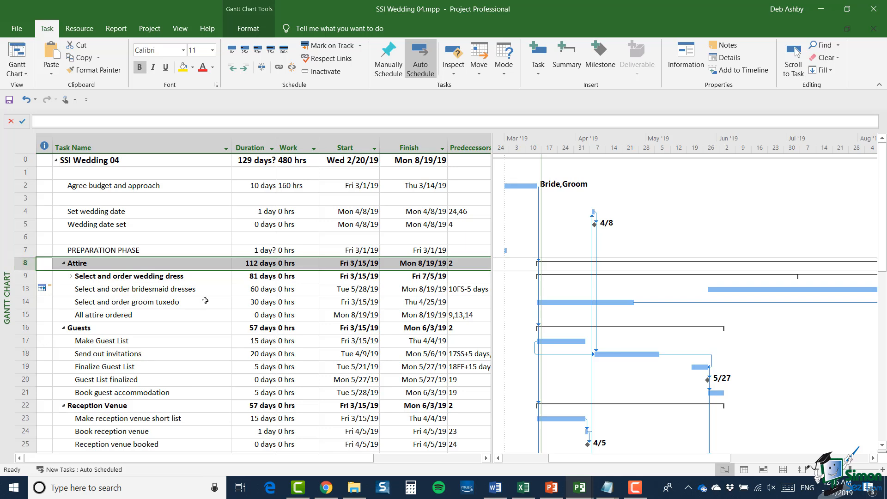
scroll(186, 294, down, 5)
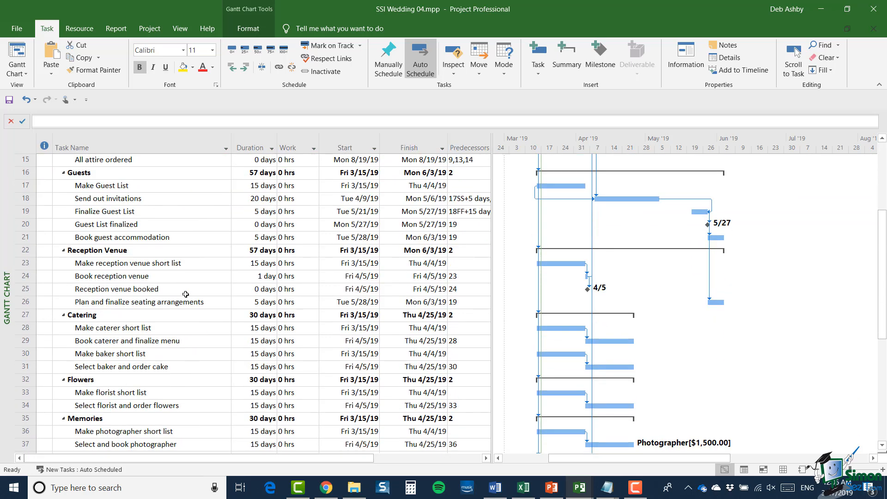
scroll(185, 294, down, 8)
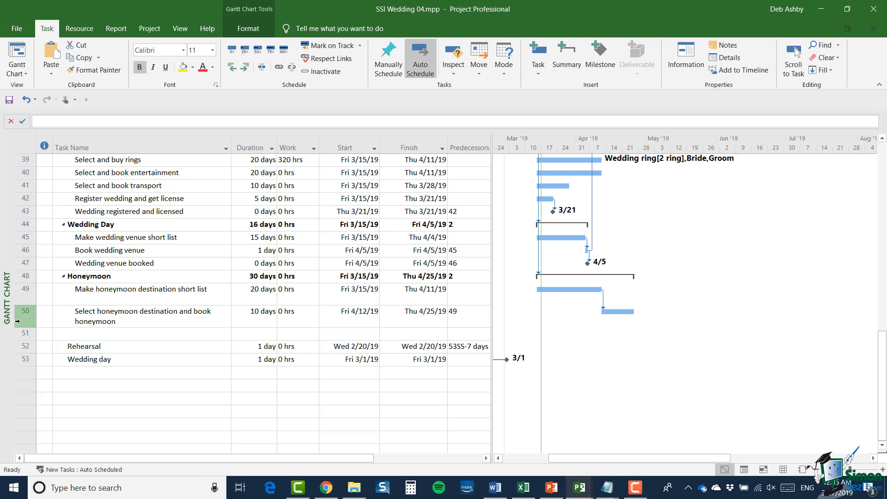
shift+click(17, 320)
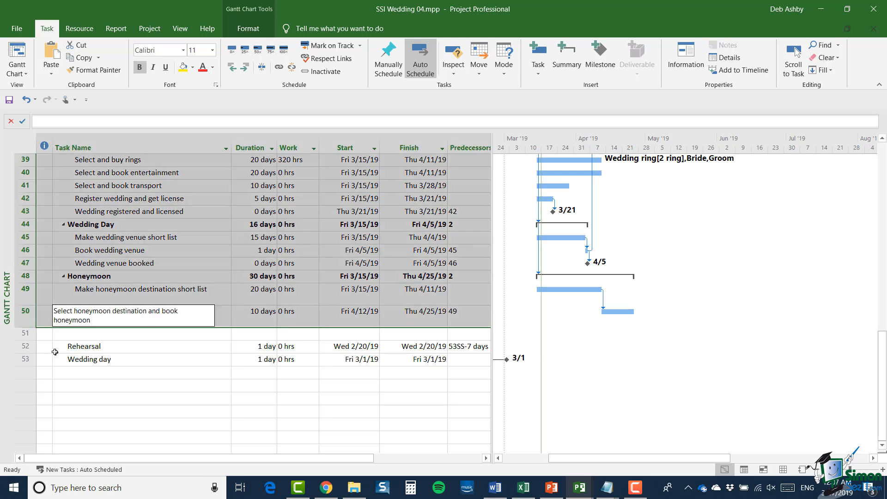
click(246, 70)
click(197, 287)
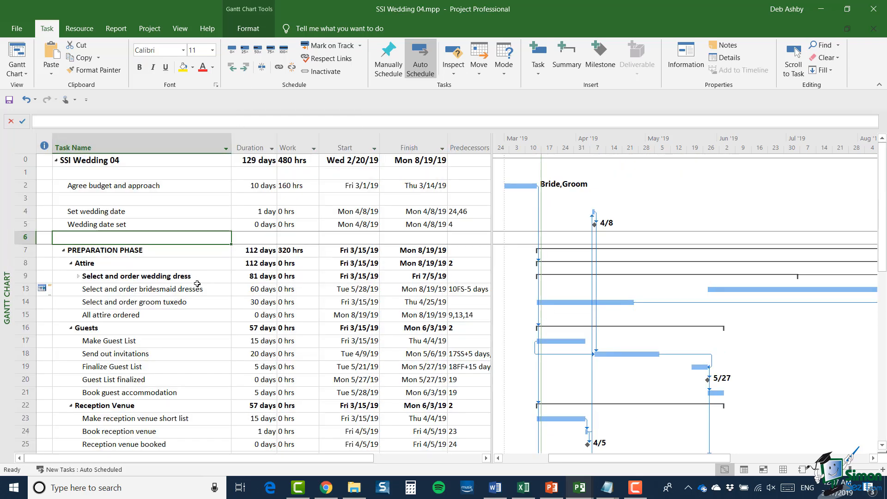
- Link the Wedding day task to the PREPARATION PHASE summary by giving it predecessor 7
scroll(200, 286, down, 8)
scroll(200, 286, down, 7)
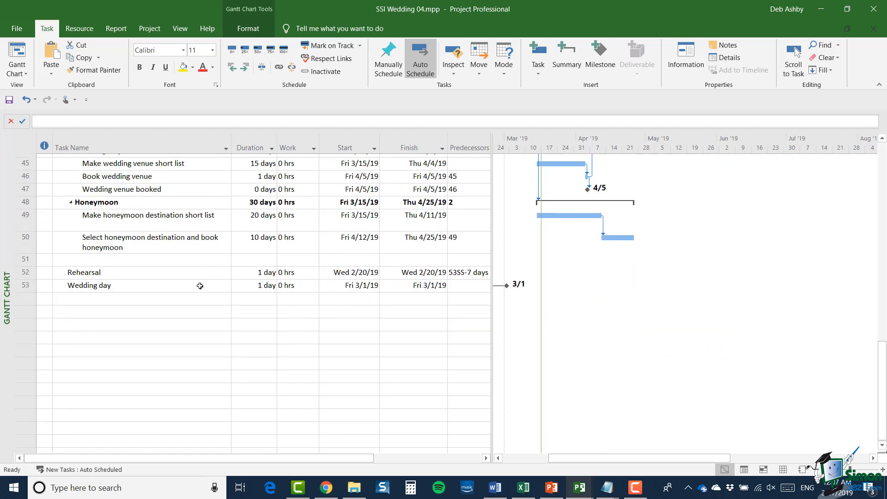
scroll(200, 286, up, 2)
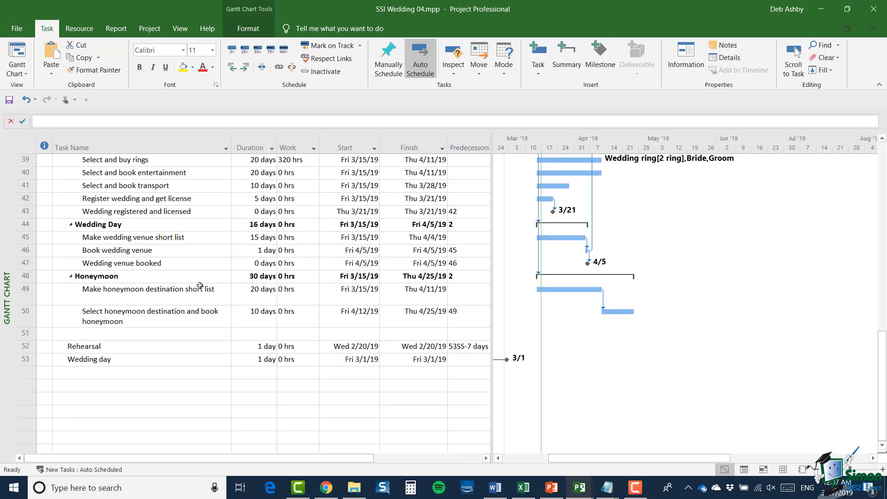
click(25, 358)
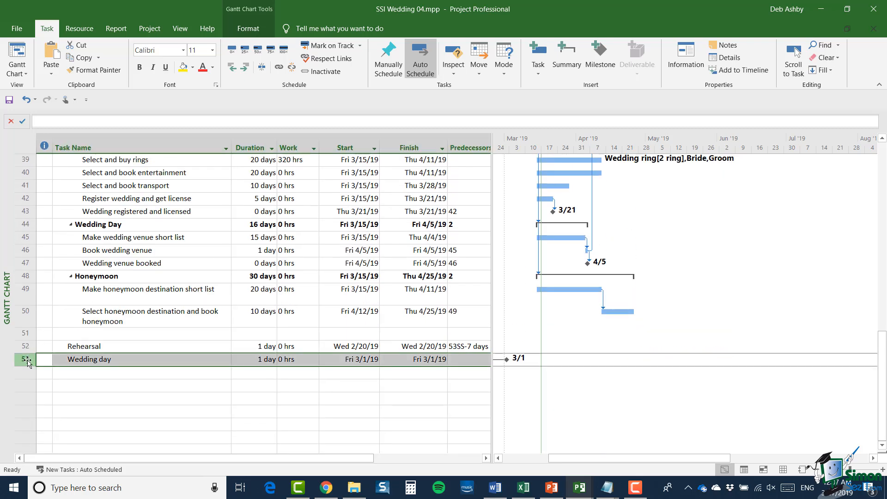
click(465, 363)
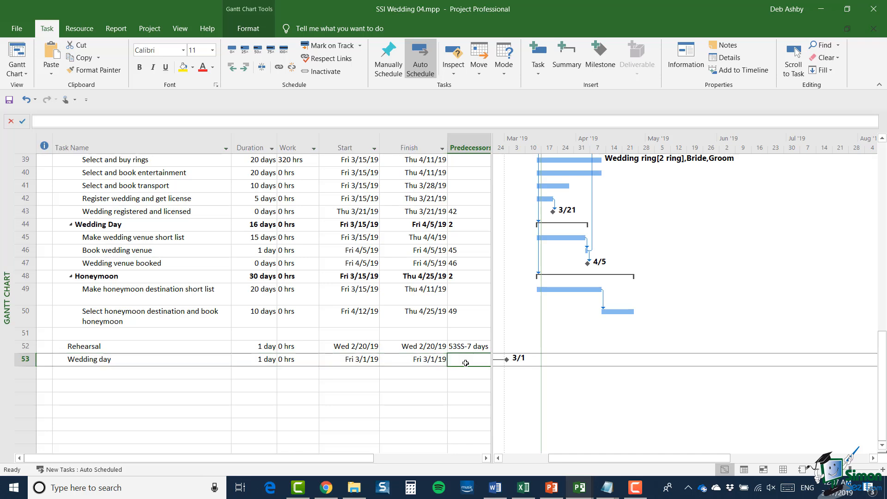
text(7)
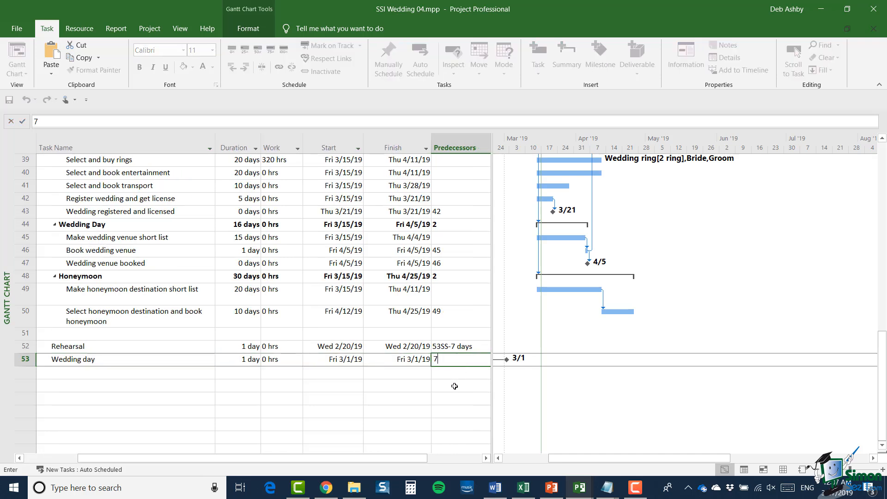
click(347, 367)
click(338, 360)
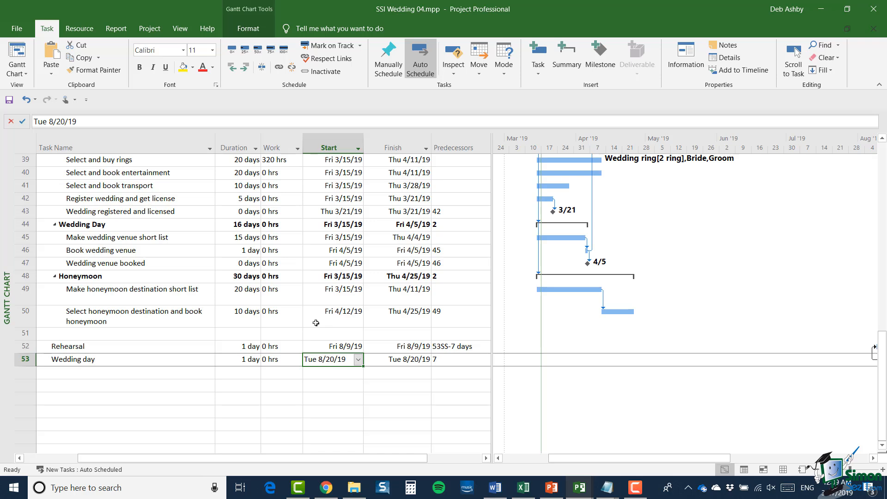
- Rename the Wedding Day summary task above the venue short list task to Wedding Venue
click(106, 225)
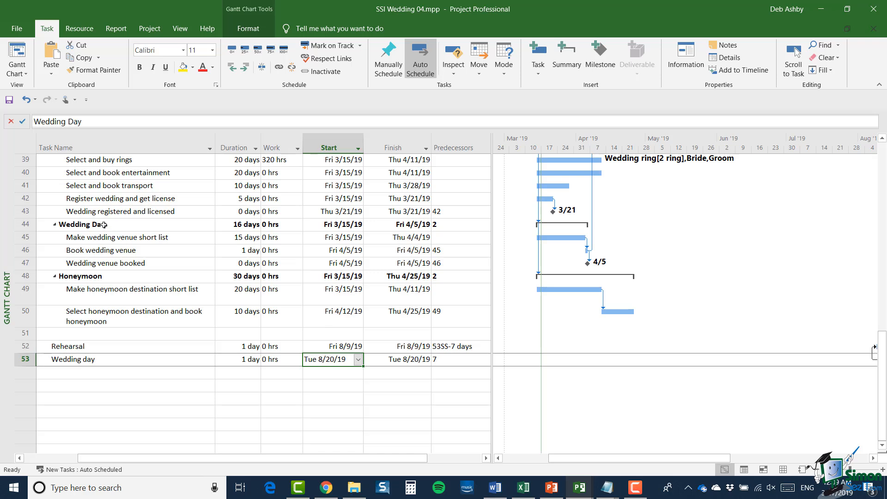
click(79, 121)
double_click(78, 121)
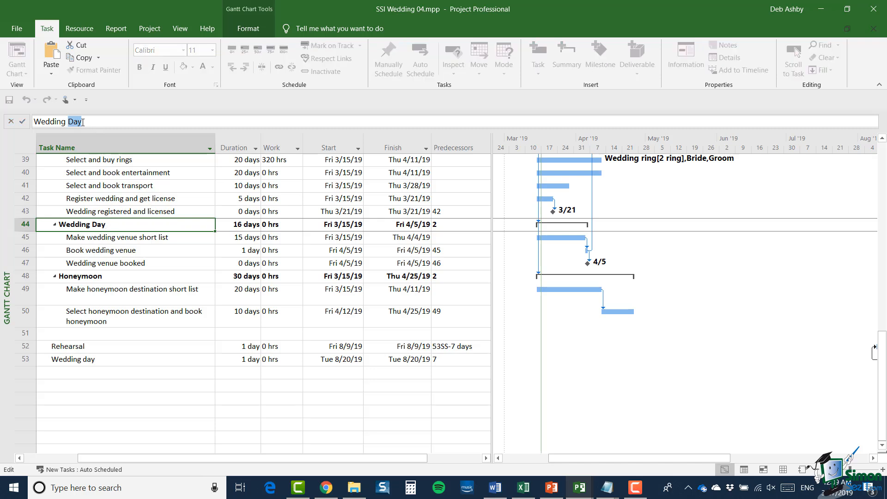
text(vENU)
key(BackSpace)
key(BackSpace)
key(BackSpace)
key(BackSpace)
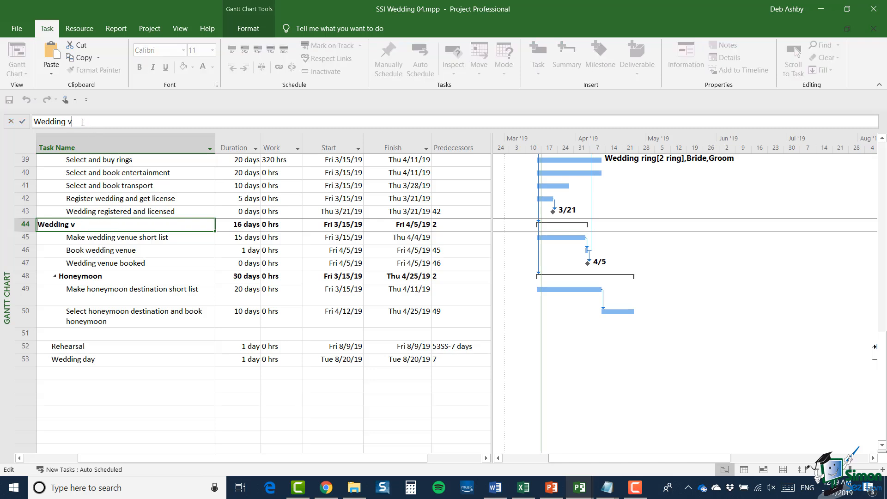
key(Caps_Lock)
text(V)
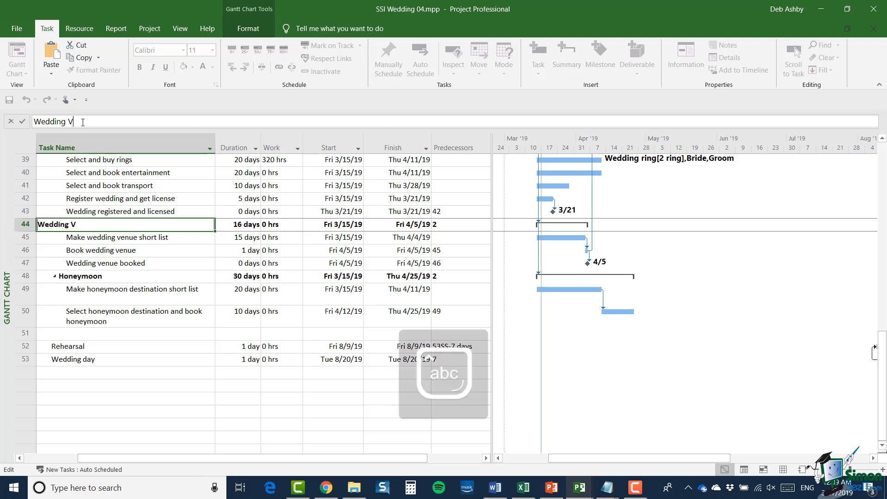
text(enue)
key(Return)
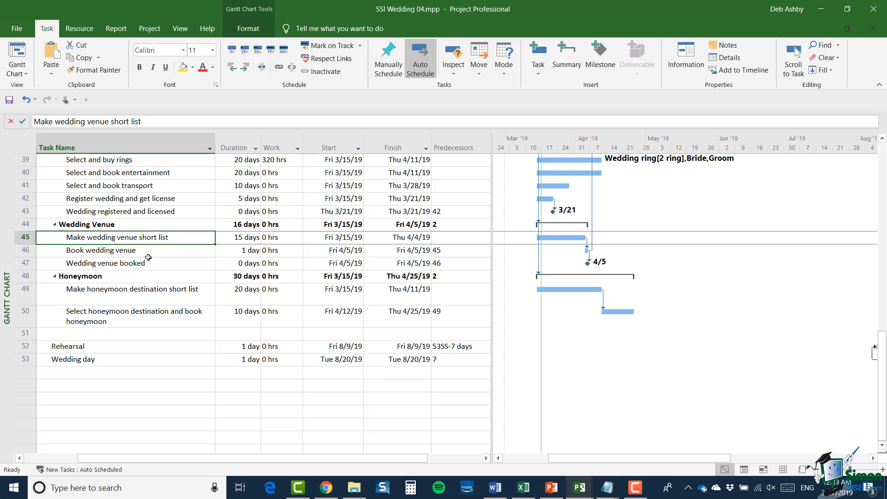
- Set the Bride's resource assignment units on the Select and buy rings task to 50%
click(101, 361)
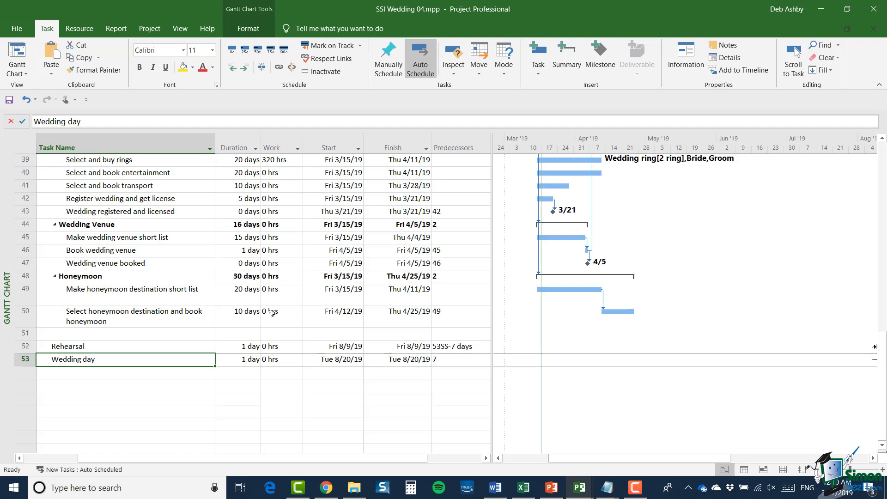
scroll(160, 262, up, 3)
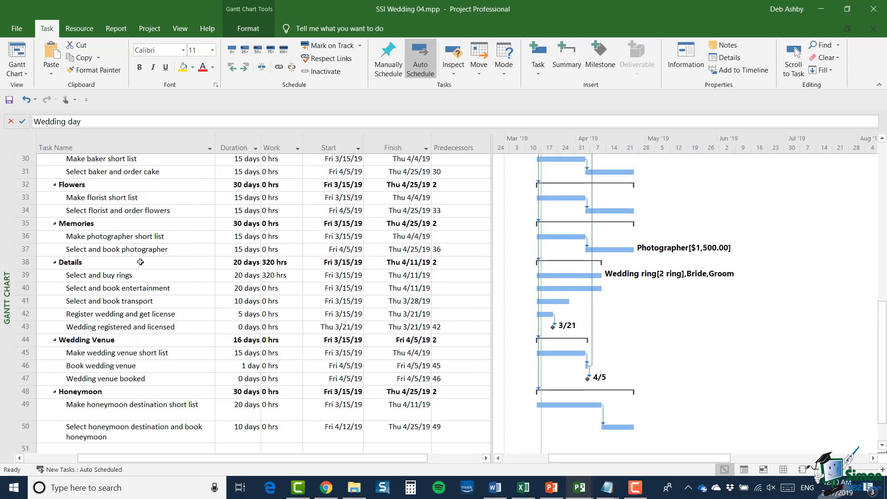
click(25, 276)
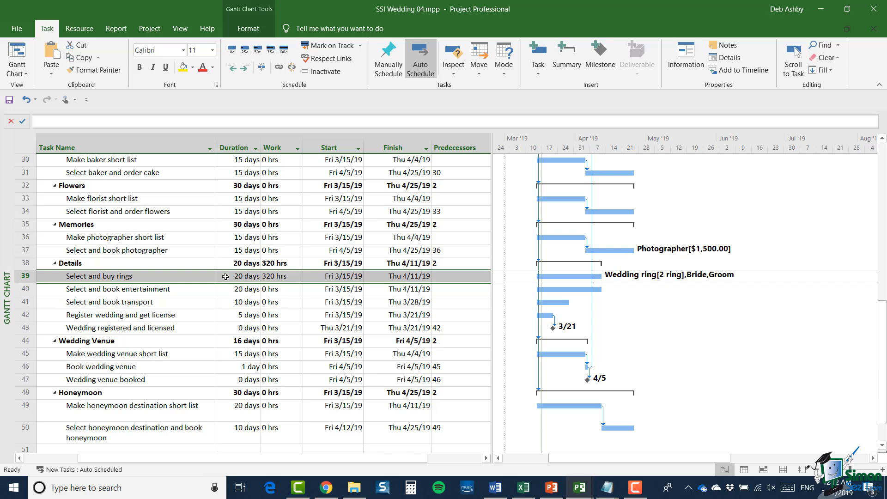
right_click(149, 278)
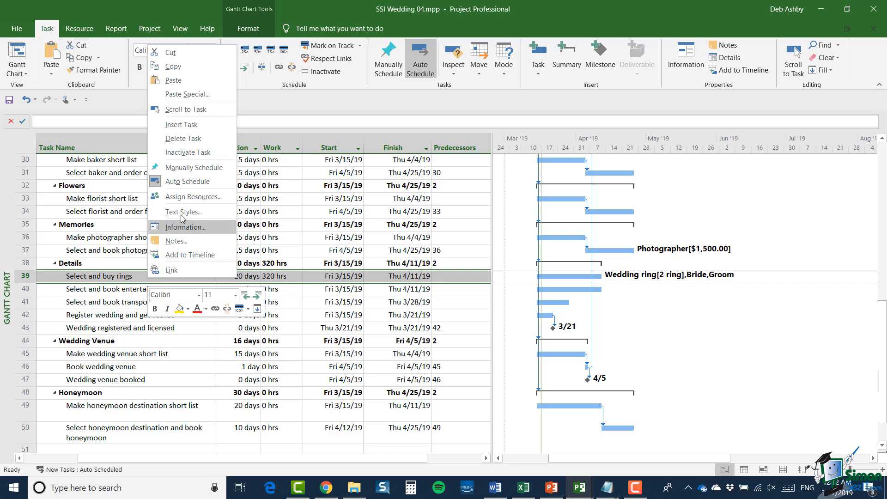
click(183, 197)
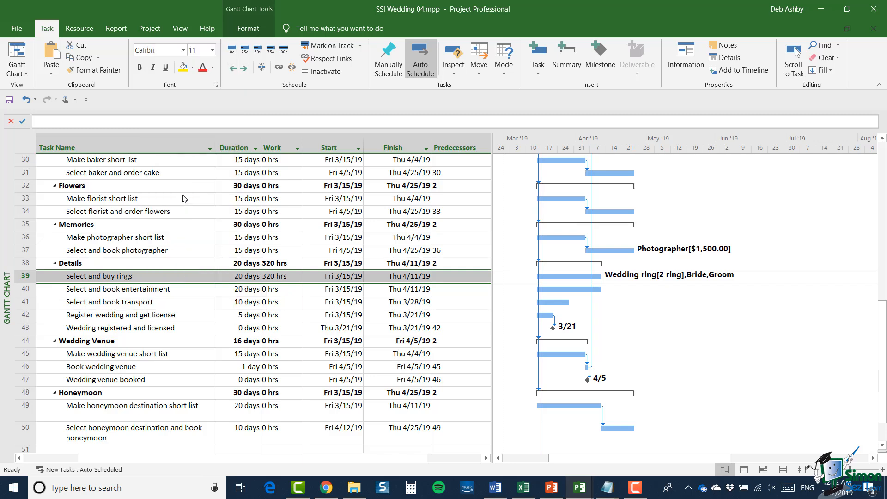
drag(665, 237, 404, 127)
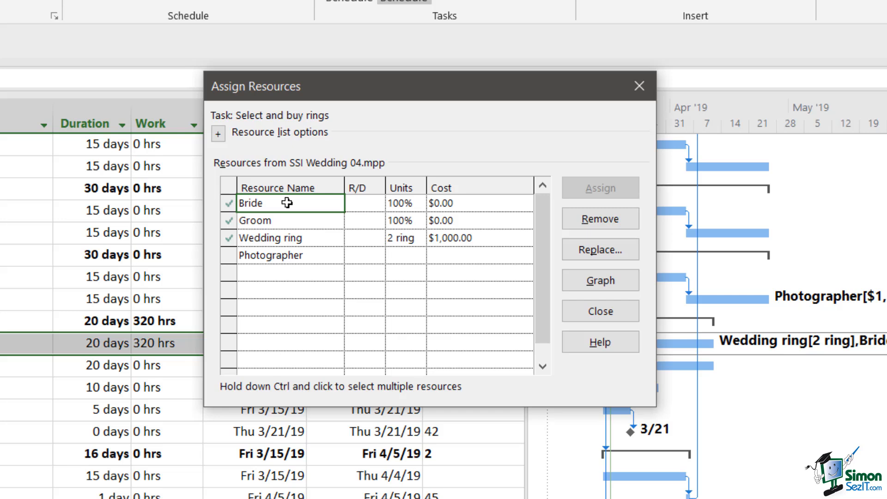
click(407, 203)
click(419, 206)
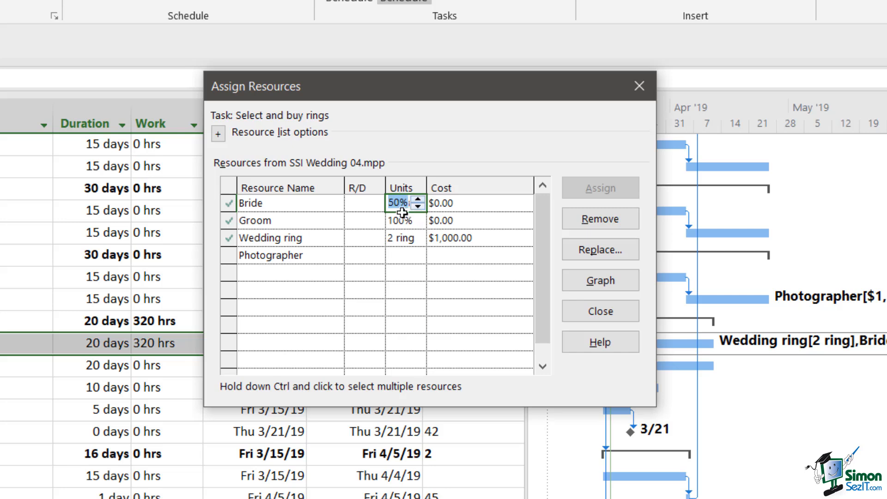
click(469, 325)
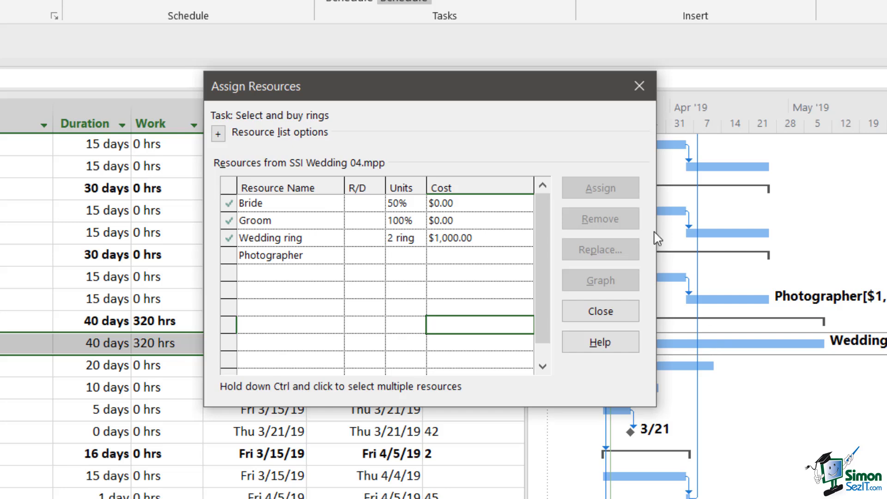
click(618, 317)
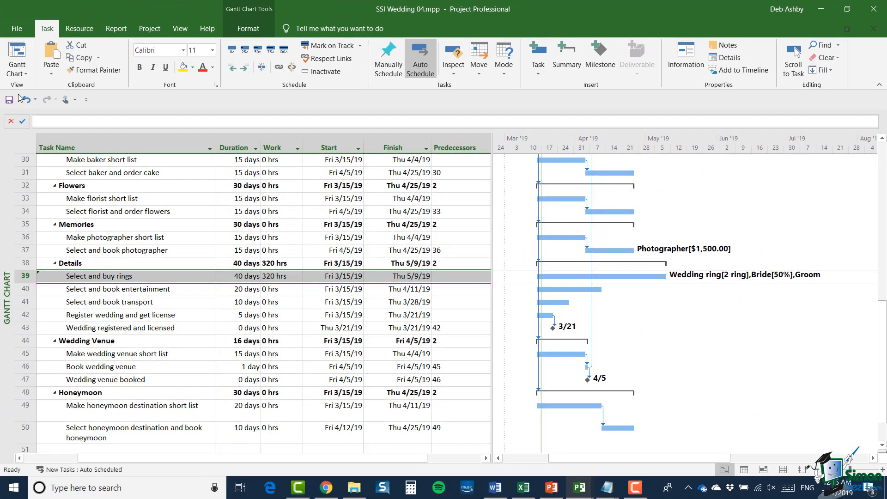
- Undo the Bride's assignment change and check the advanced task information of Select and buy rings
click(26, 100)
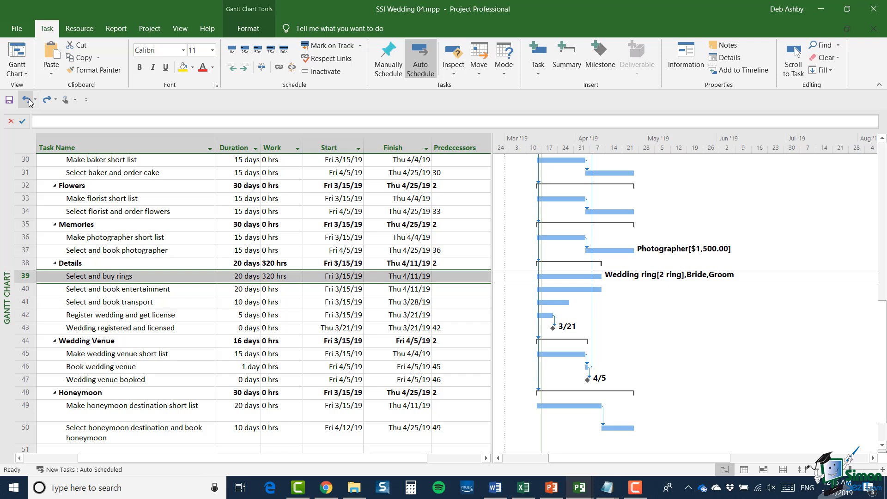
double_click(200, 276)
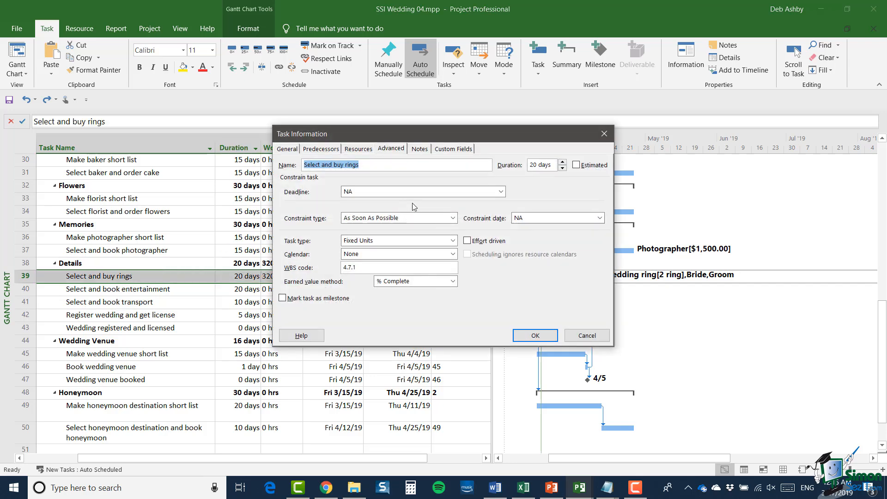
click(603, 134)
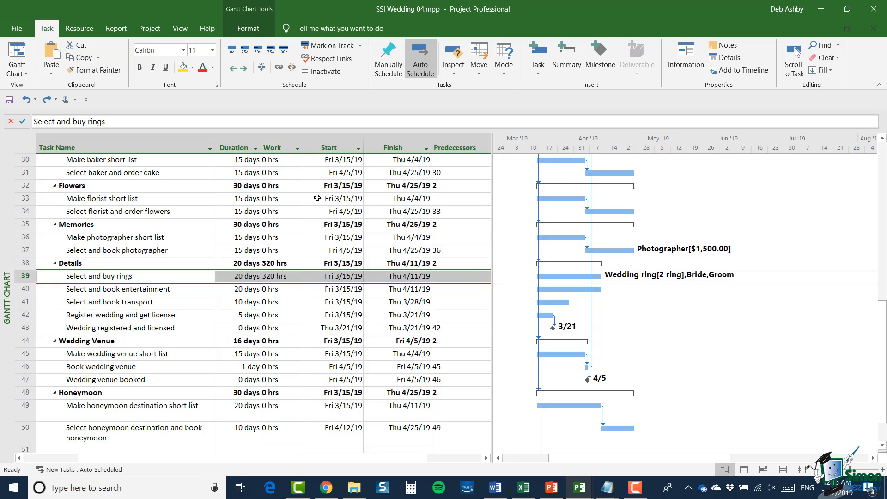
- Set the task type of all tasks except the PREPARATION PHASE summary to Fixed Duration and turn off Effort driven for them
shift+click(24, 289)
shift+click(25, 303)
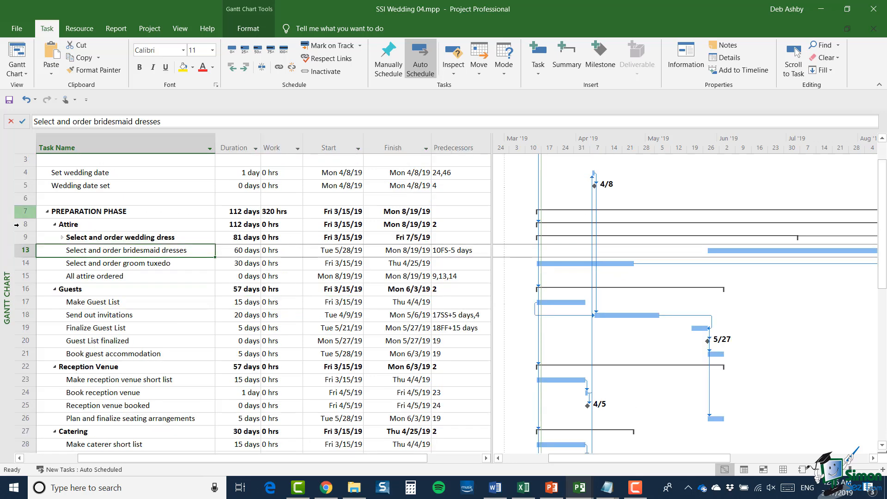
click(26, 224)
scroll(143, 256, down, 20)
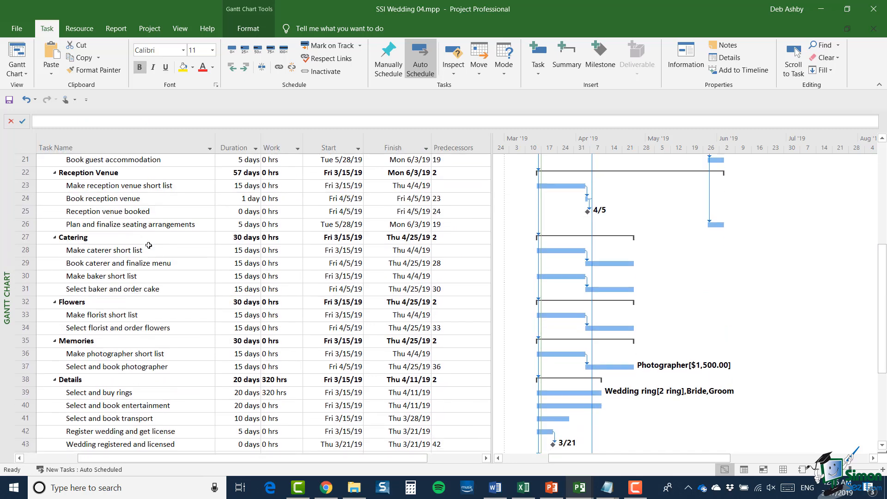
scroll(150, 244, up, 8)
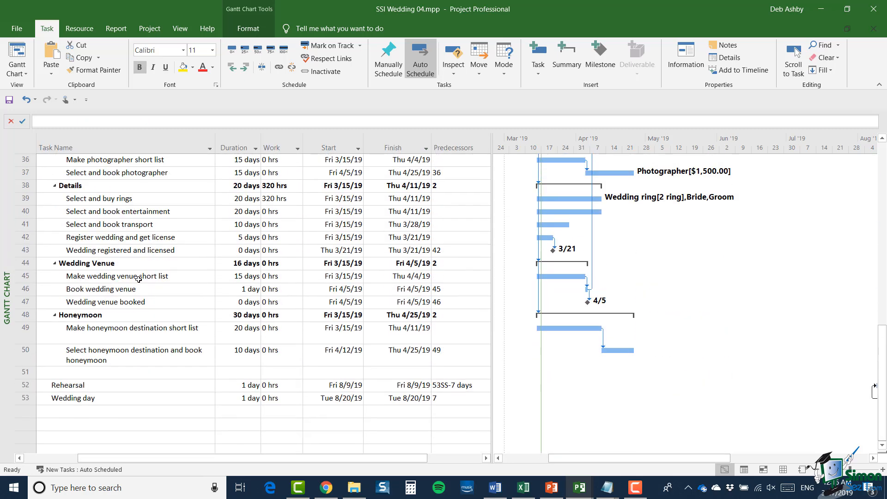
shift+click(28, 357)
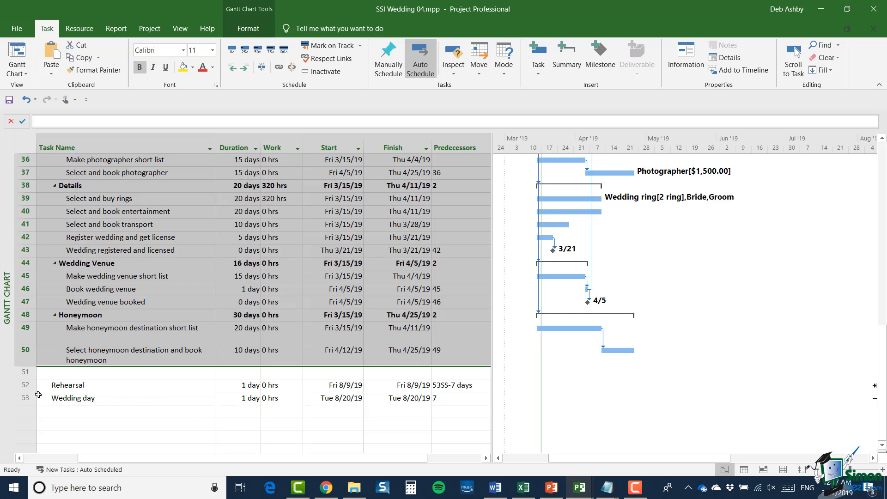
ctrl+click(26, 385)
ctrl+click(25, 397)
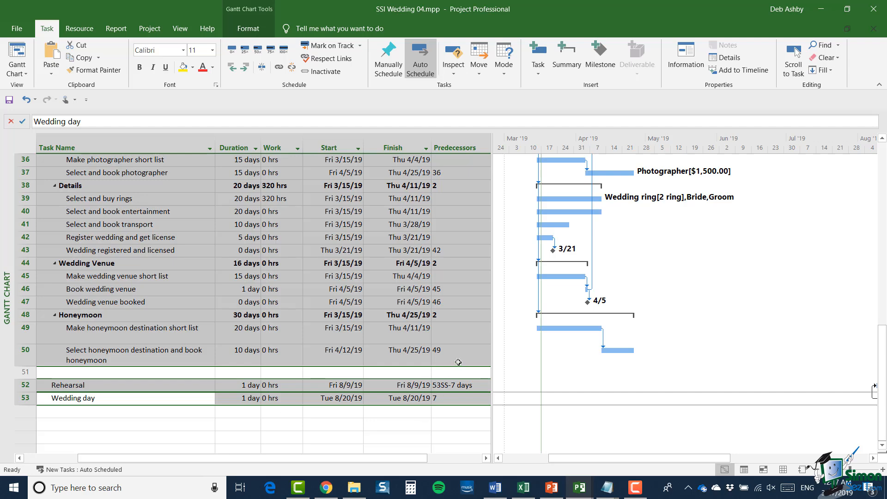
scroll(457, 358, up, 10)
scroll(457, 359, up, 2)
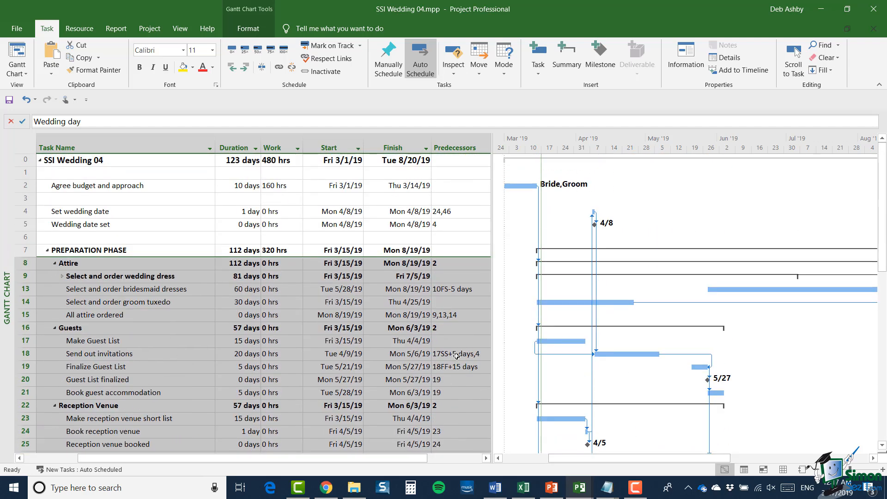
ctrl+click(25, 185)
ctrl+click(26, 211)
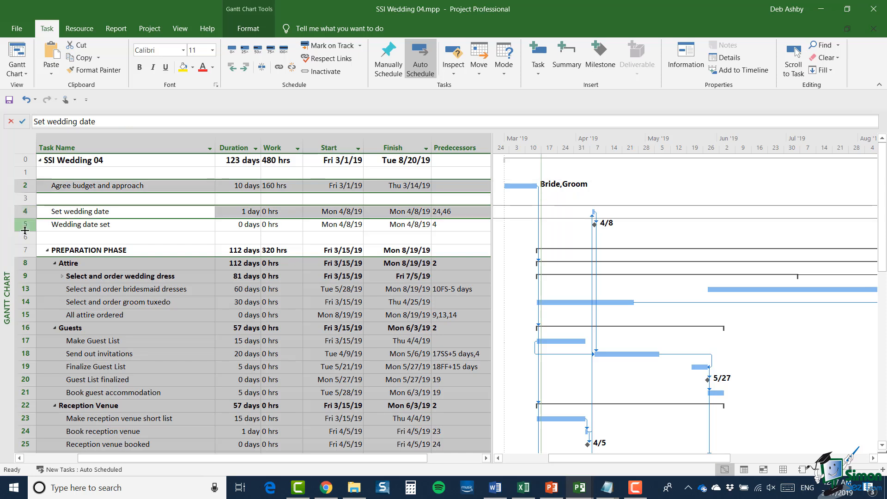
ctrl+click(24, 224)
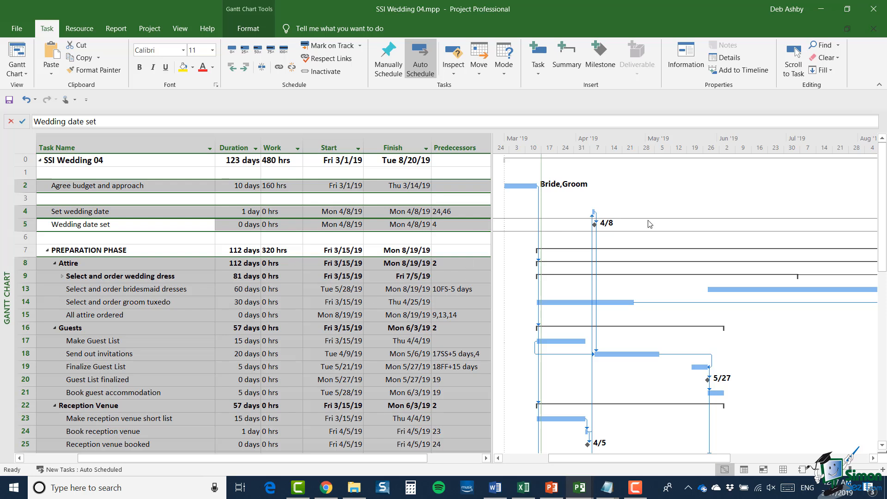
click(686, 60)
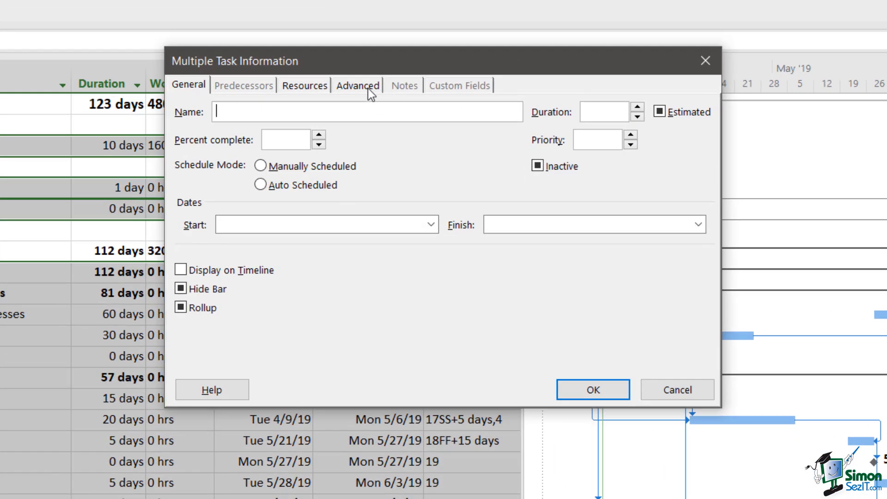
click(364, 87)
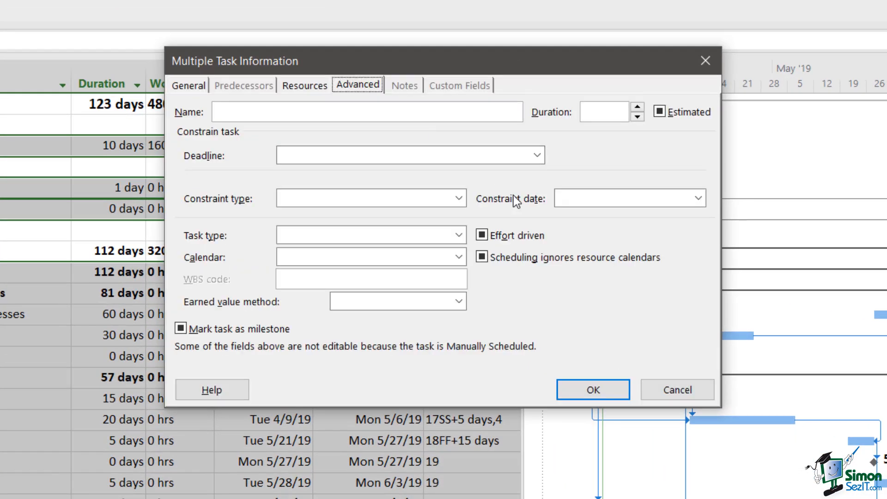
click(457, 235)
click(364, 253)
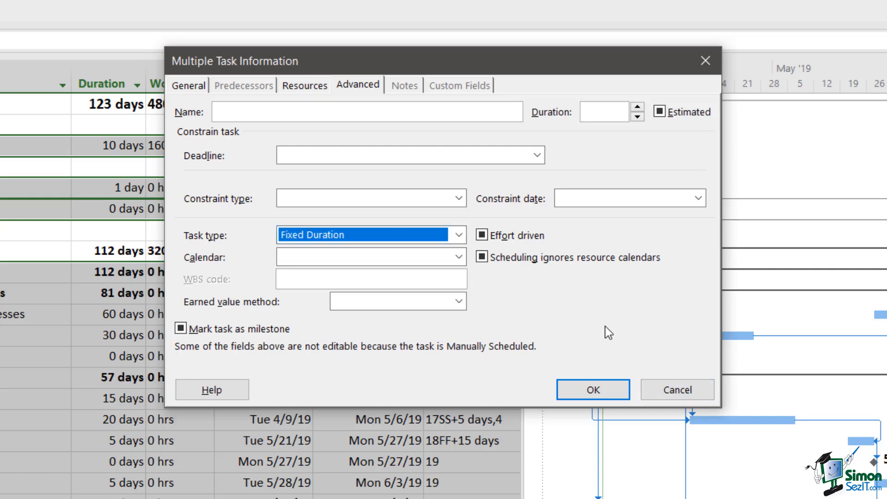
click(482, 236)
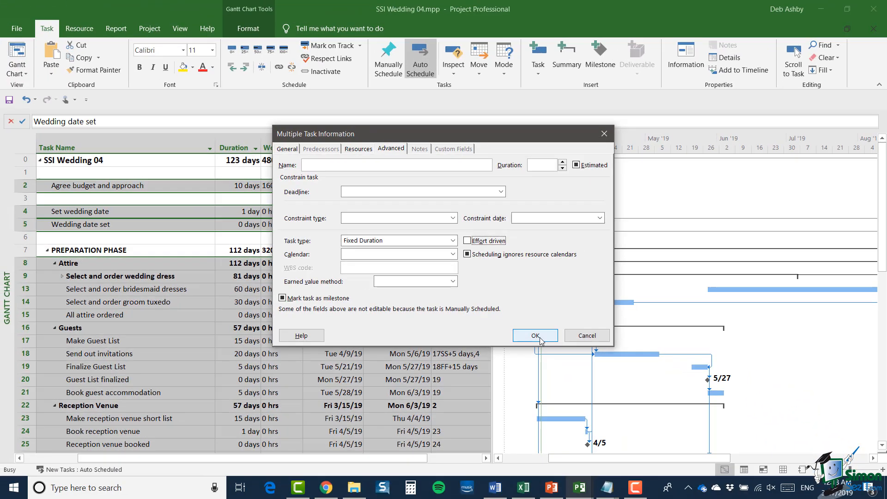
- Apply the Fixed Duration and non-effort-driven settings to the selected tasks and clear the selection
click(535, 336)
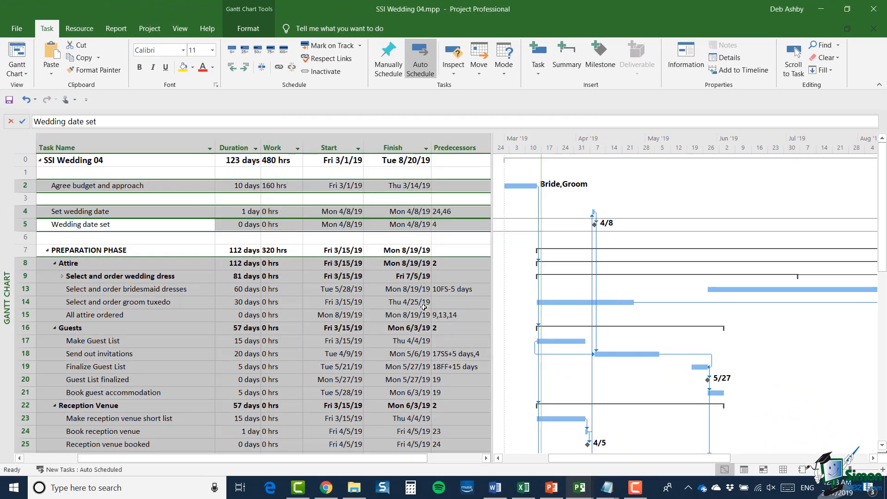
click(258, 317)
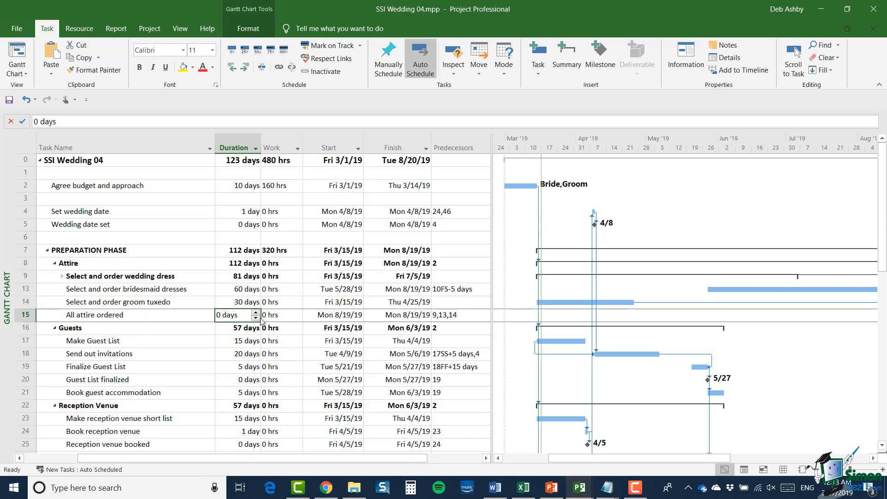
- Set the Bride's assignment units on the Select and buy rings task to 50%
scroll(261, 318, down, 6)
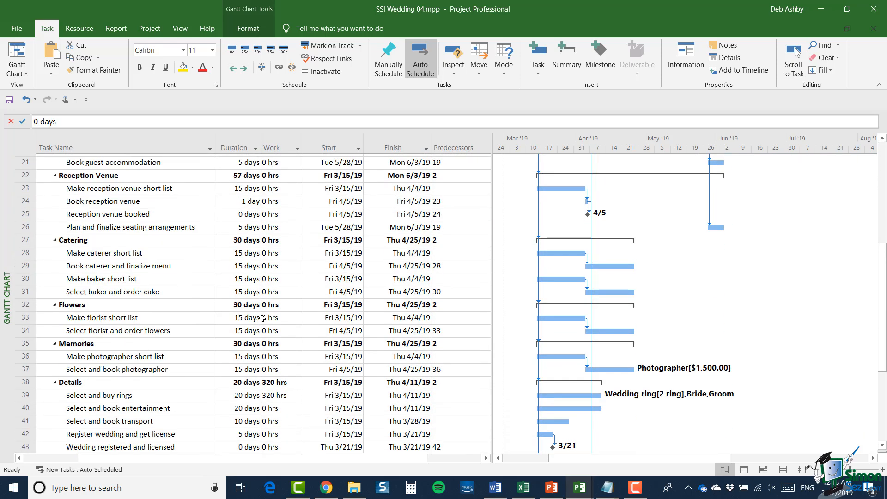
scroll(262, 317, down, 4)
click(159, 237)
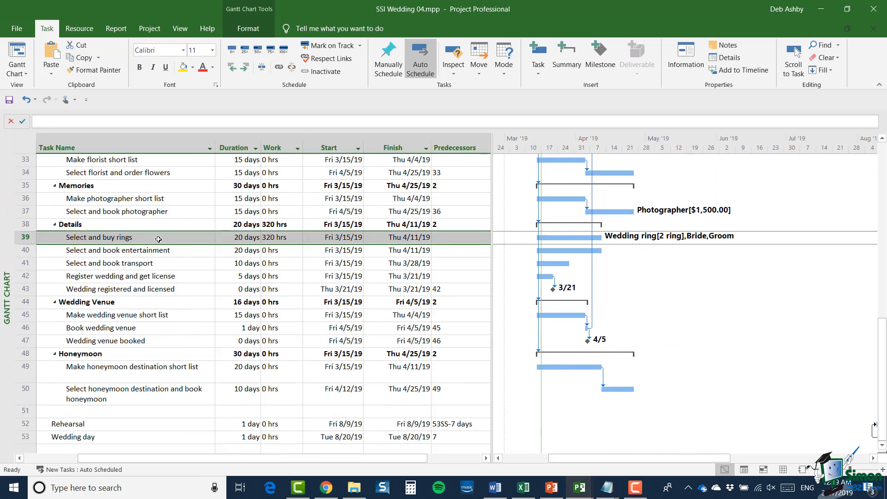
right_click(158, 238)
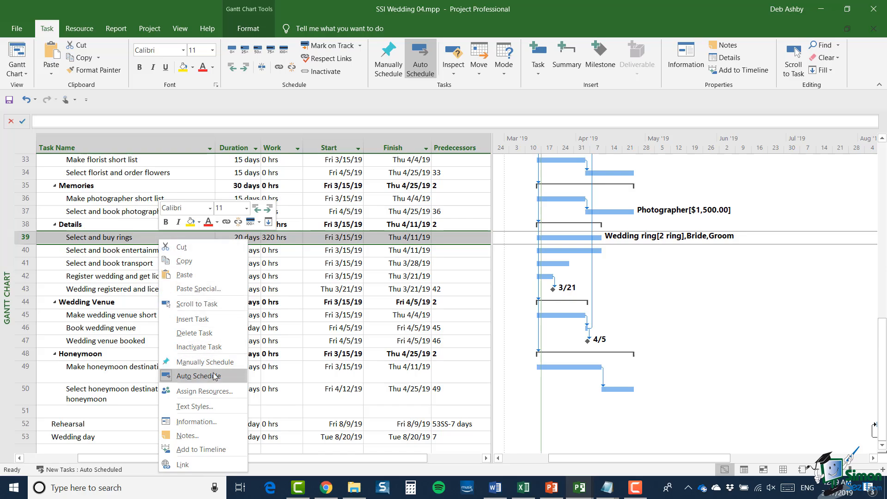
click(215, 390)
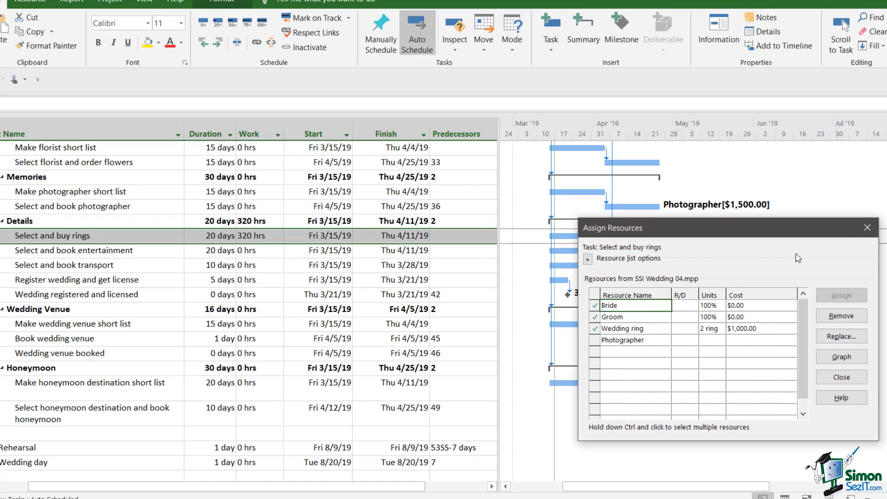
drag(743, 230, 501, 147)
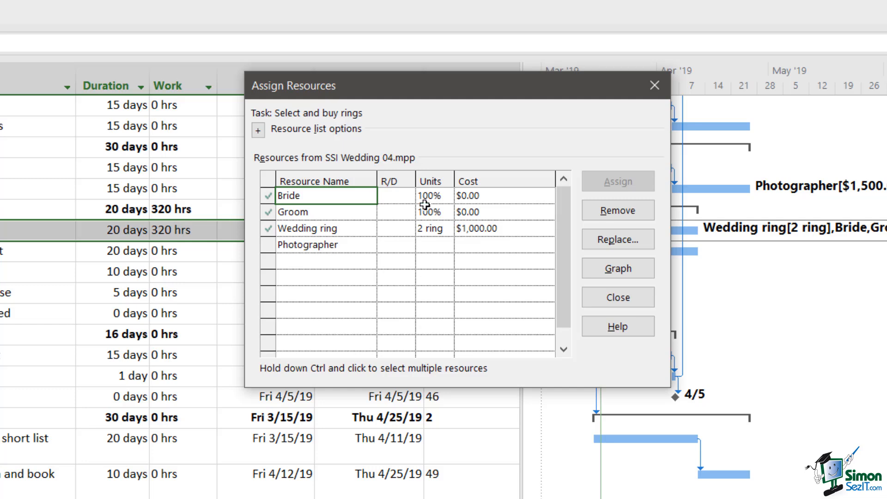
click(427, 197)
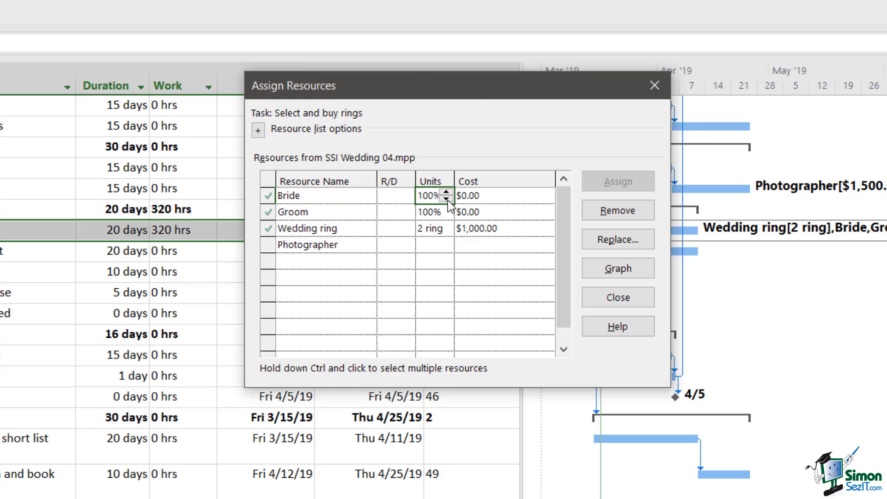
click(446, 199)
click(404, 311)
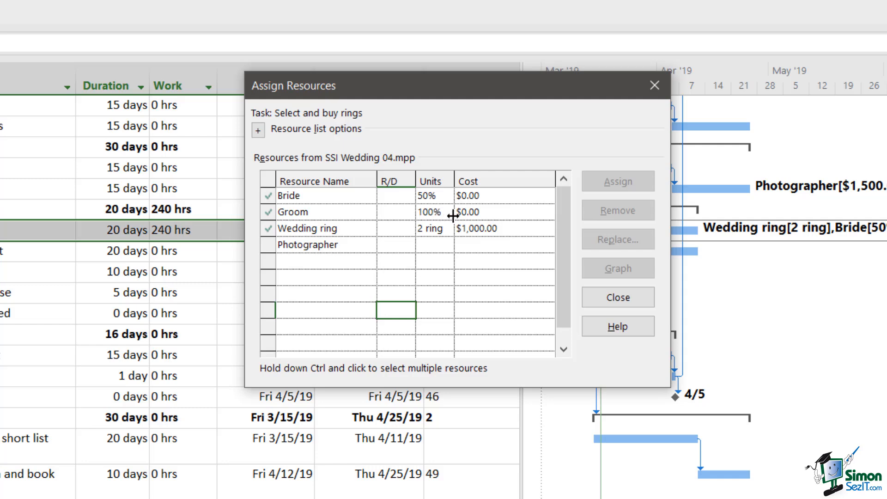
- Reduce the Groom's assignment units on the Select and buy rings task
click(438, 214)
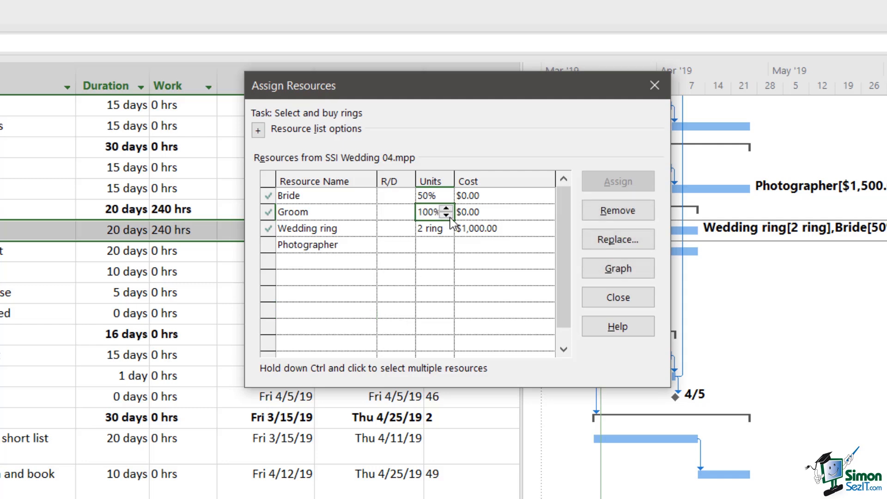
click(447, 215)
click(445, 275)
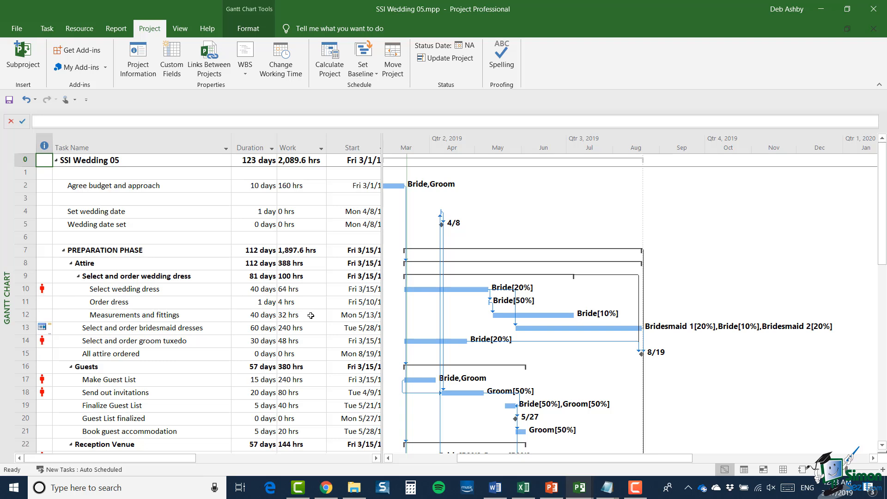
- Show the Resource Sheet of the SSI Wedding 05 project to examine its resources
click(782, 470)
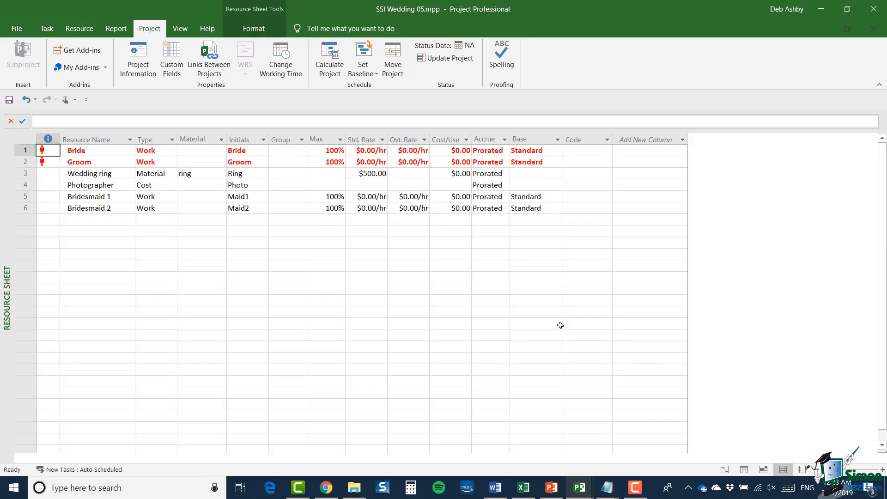